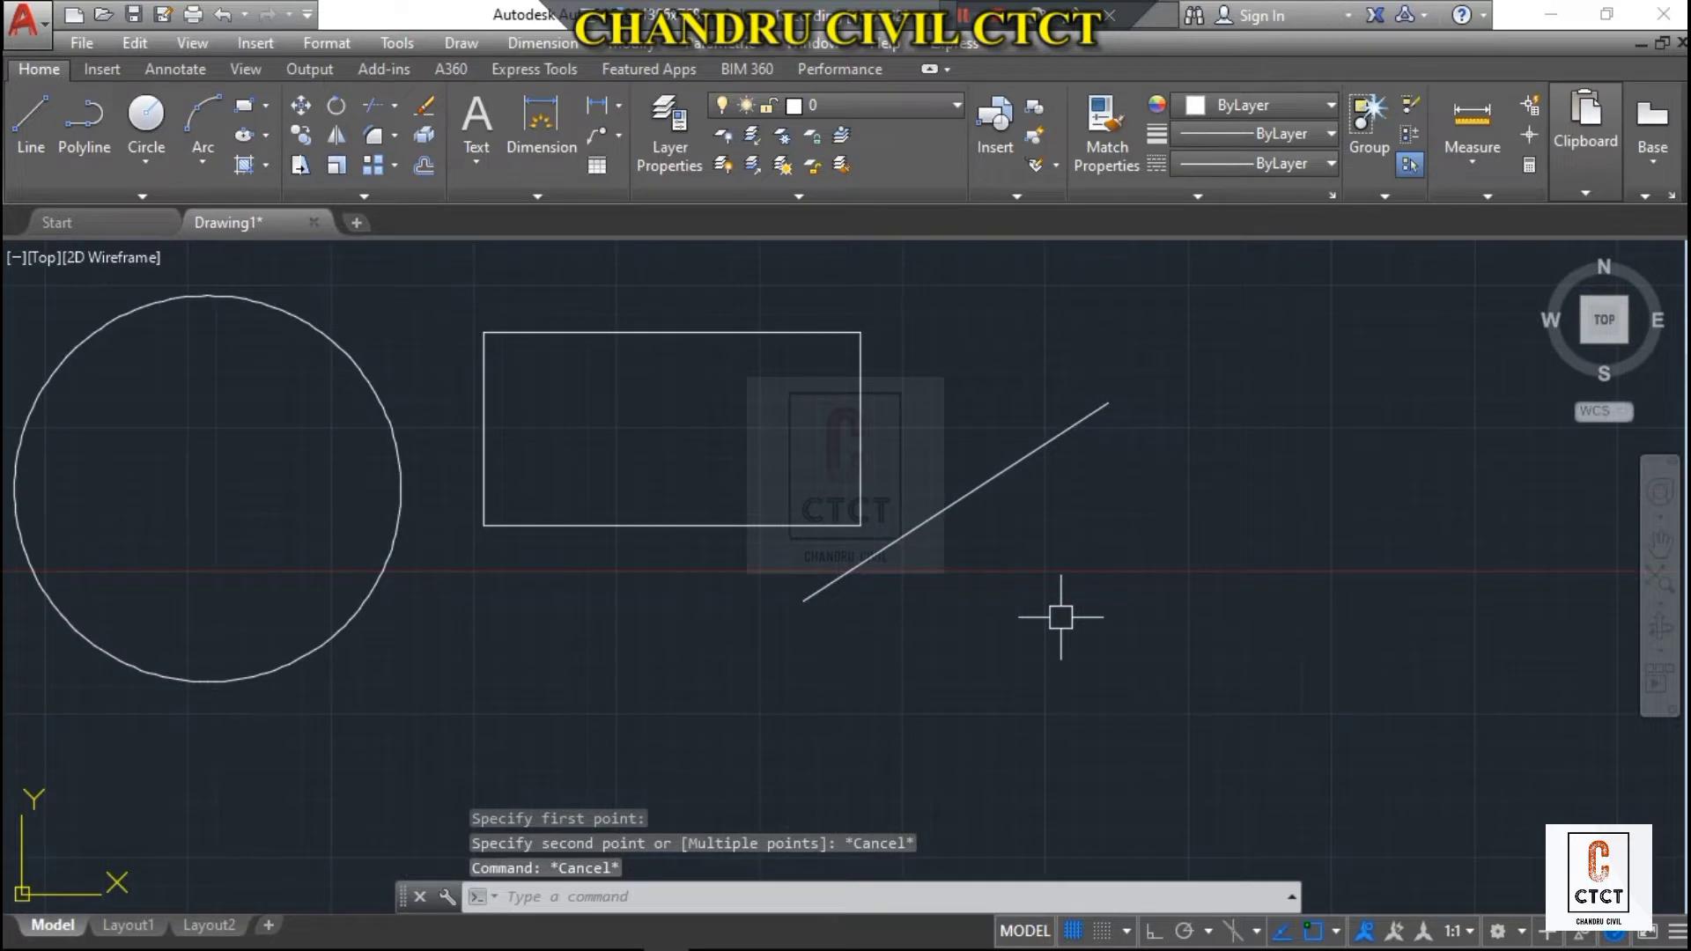
- Draw two connected lines from the slanted line's lower end to its upper end, closing it into a triangle
type("l")
key("Return")
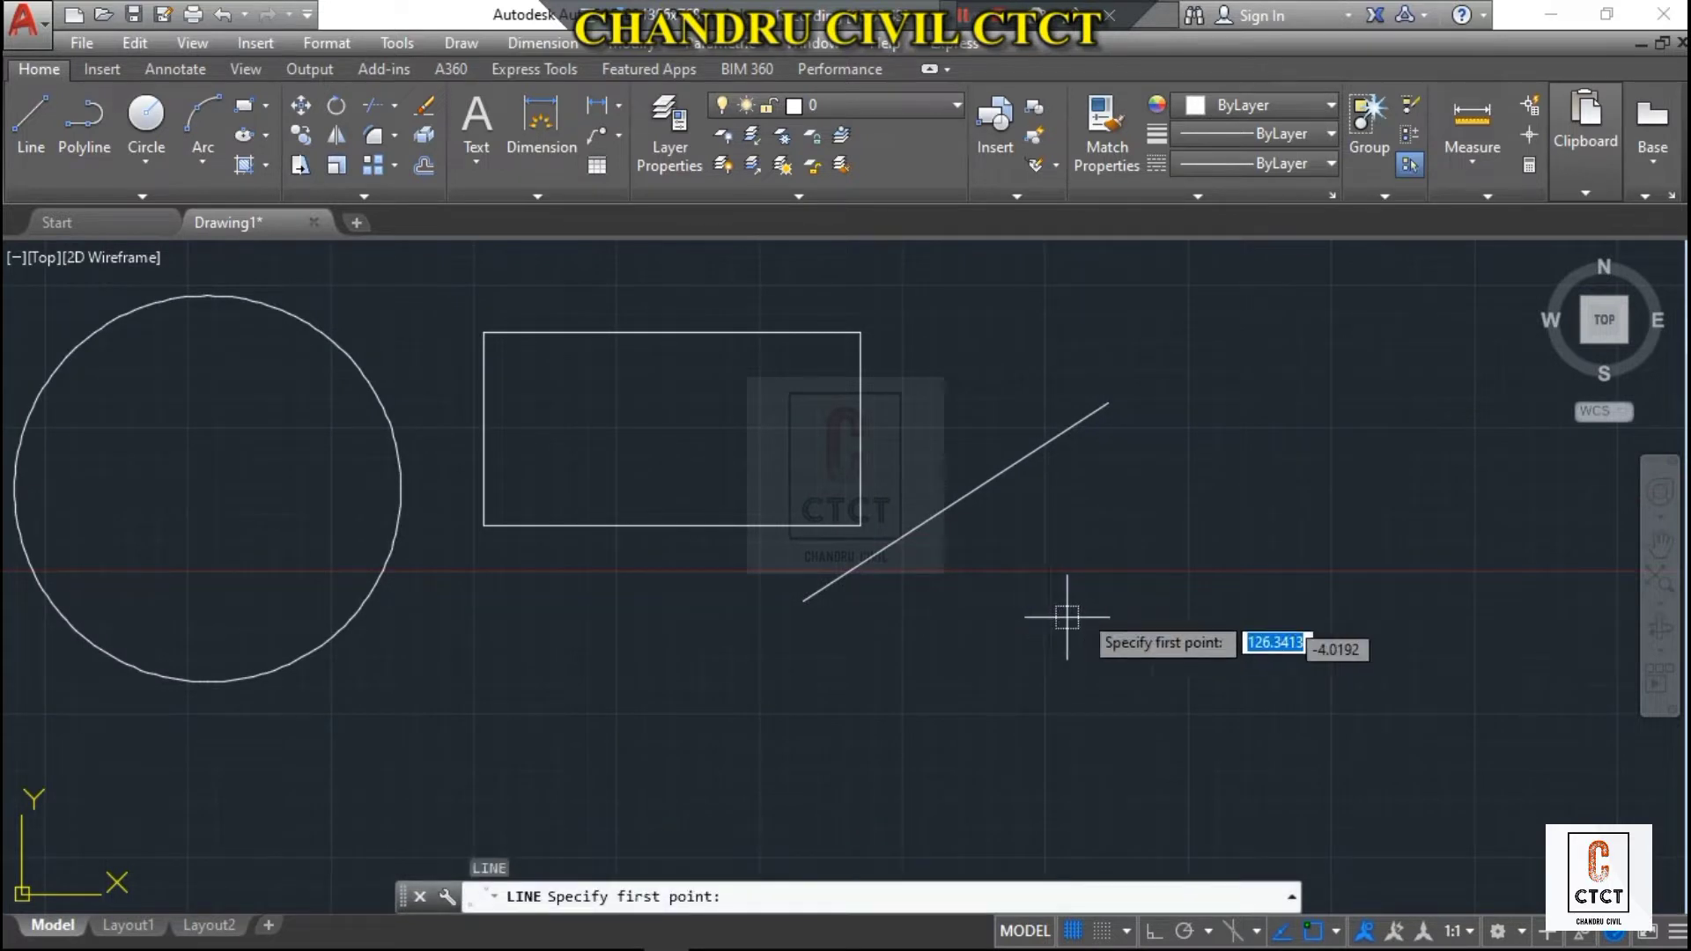
left_click(803, 602)
left_click(1265, 573)
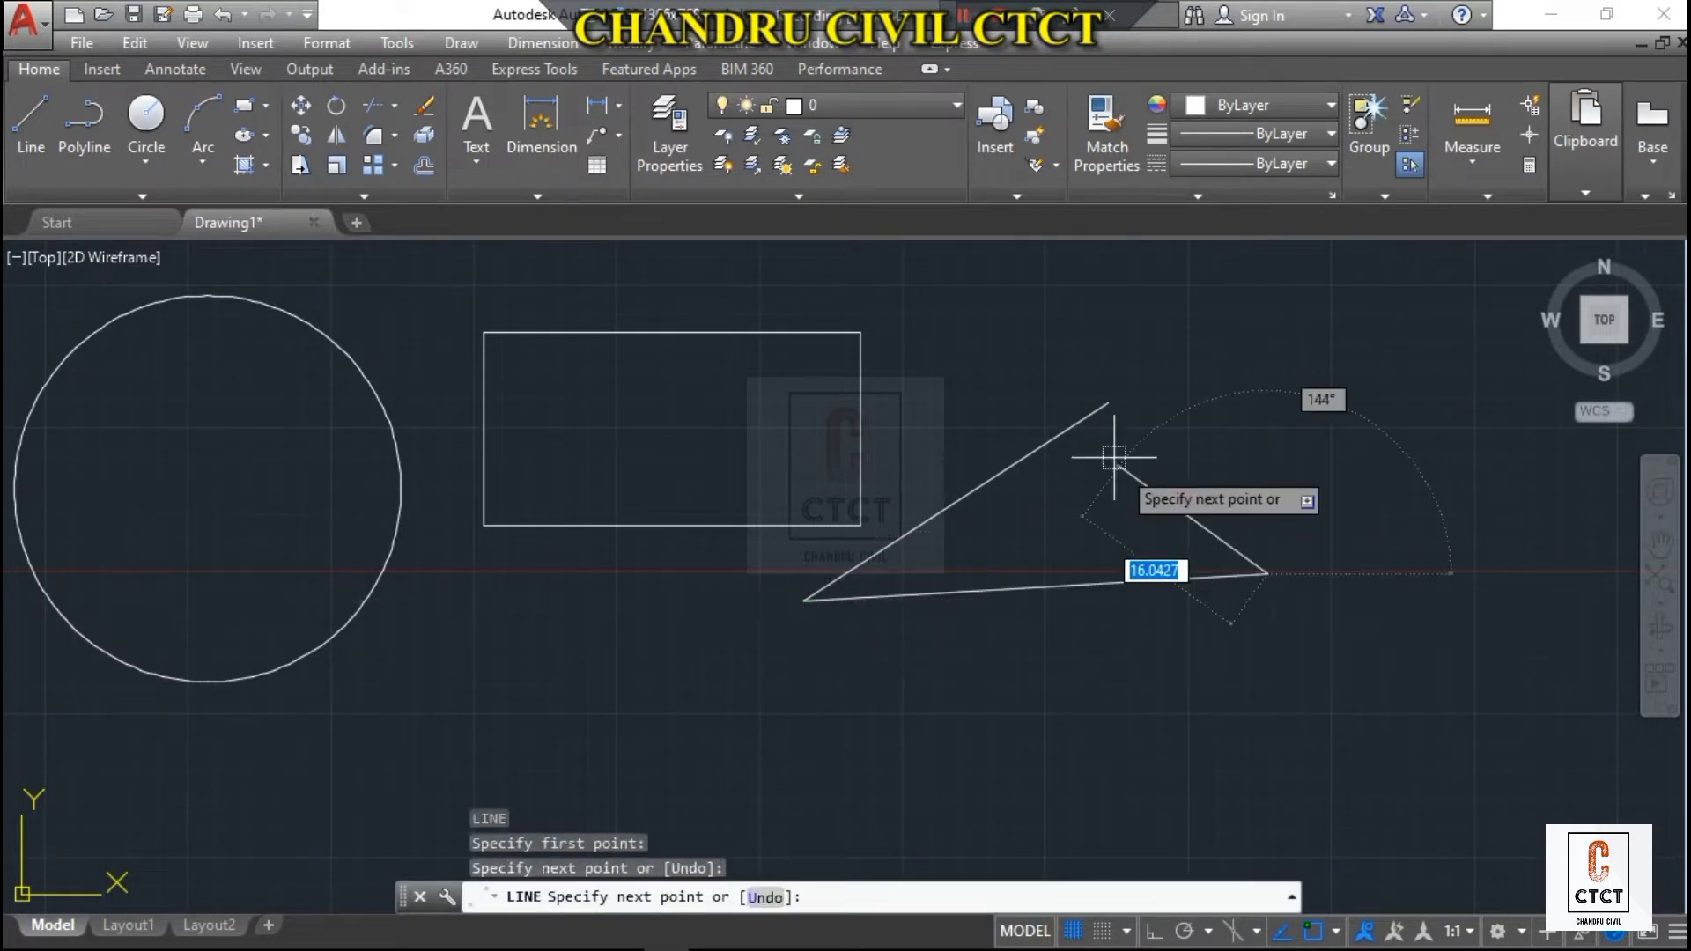
left_click(1108, 403)
key("Escape")
key("Escape")
key("Escape")
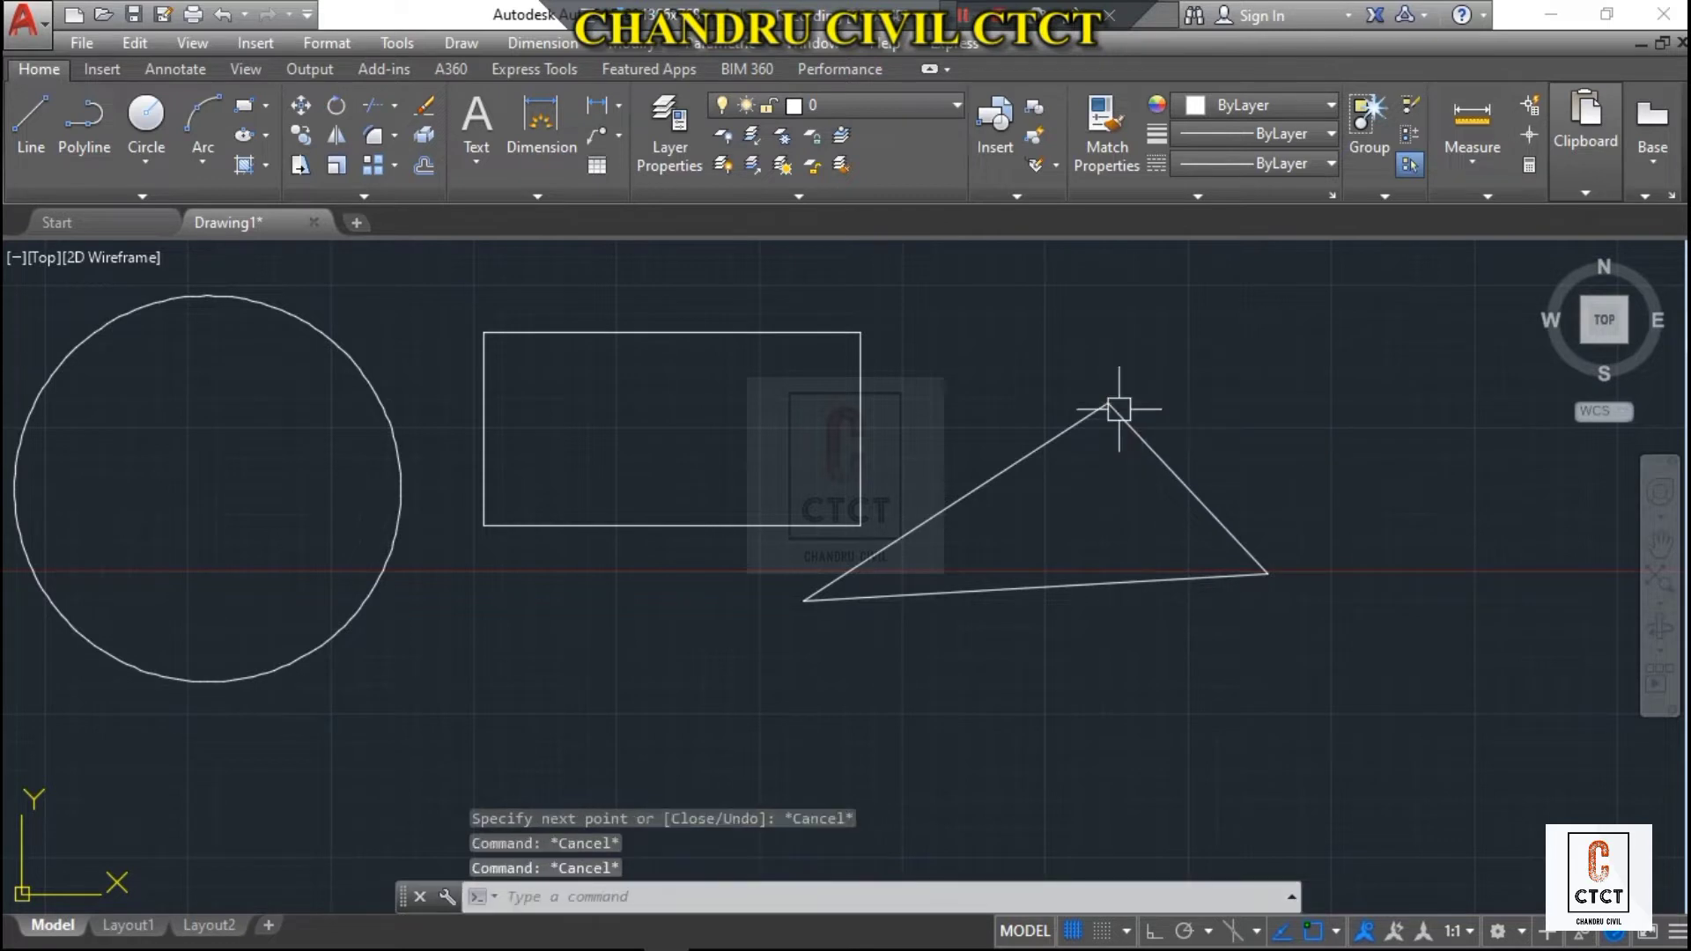
middle_click_drag(1125, 400, 1245, 445)
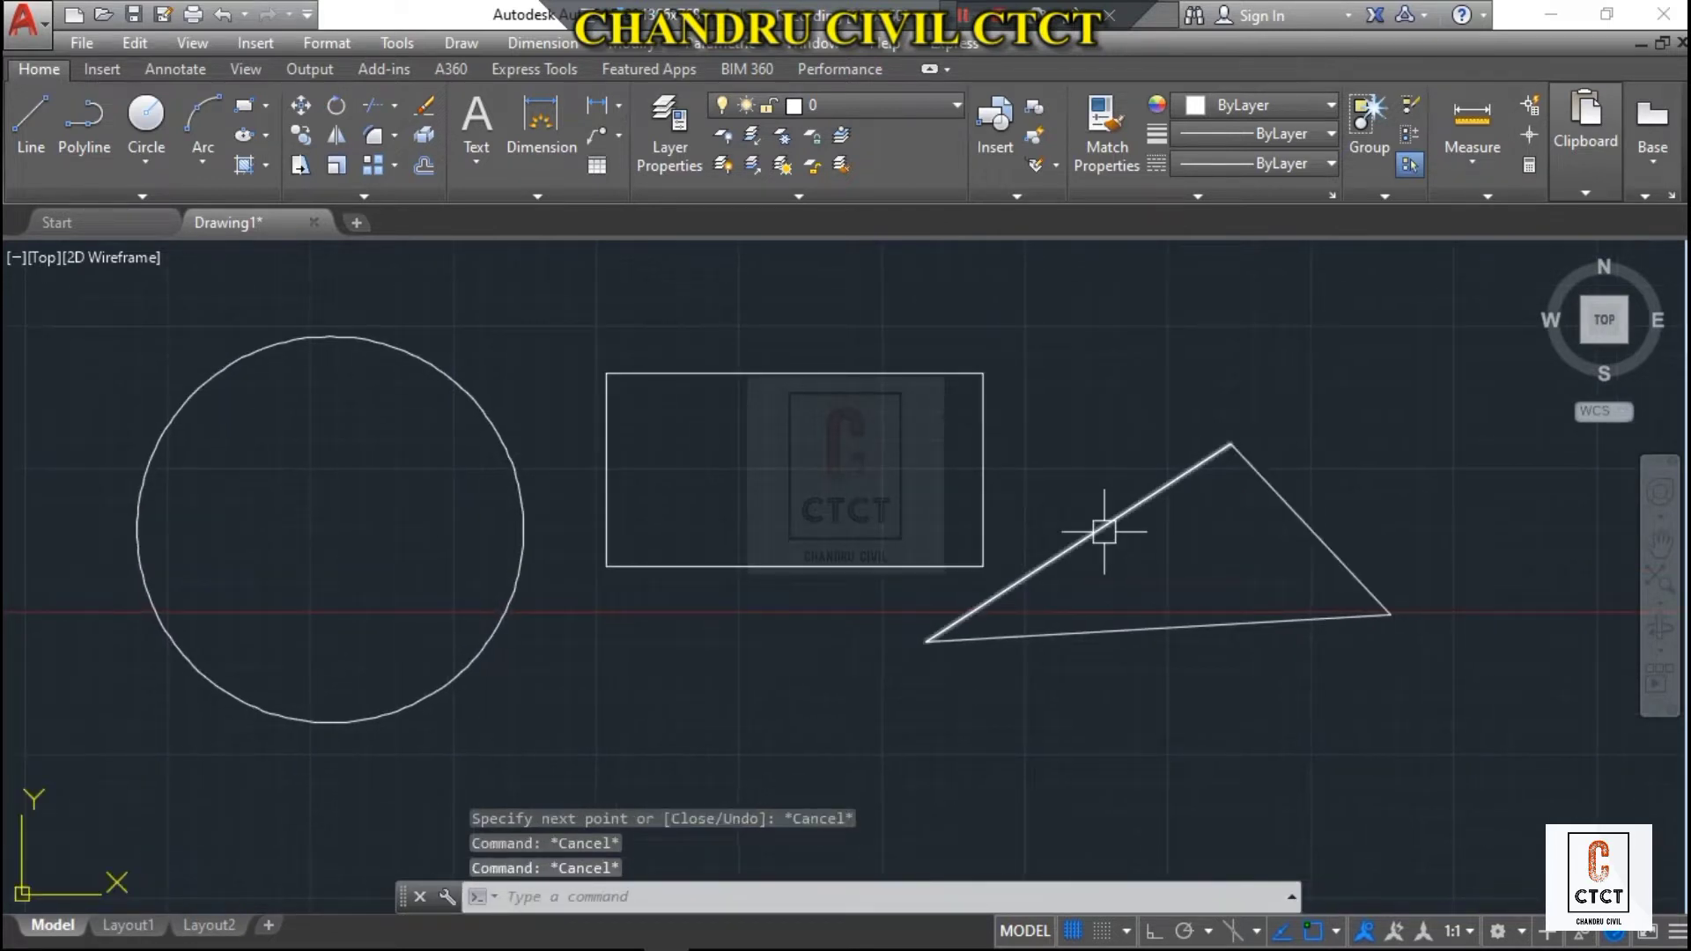
middle_click_drag(1106, 529, 1179, 566)
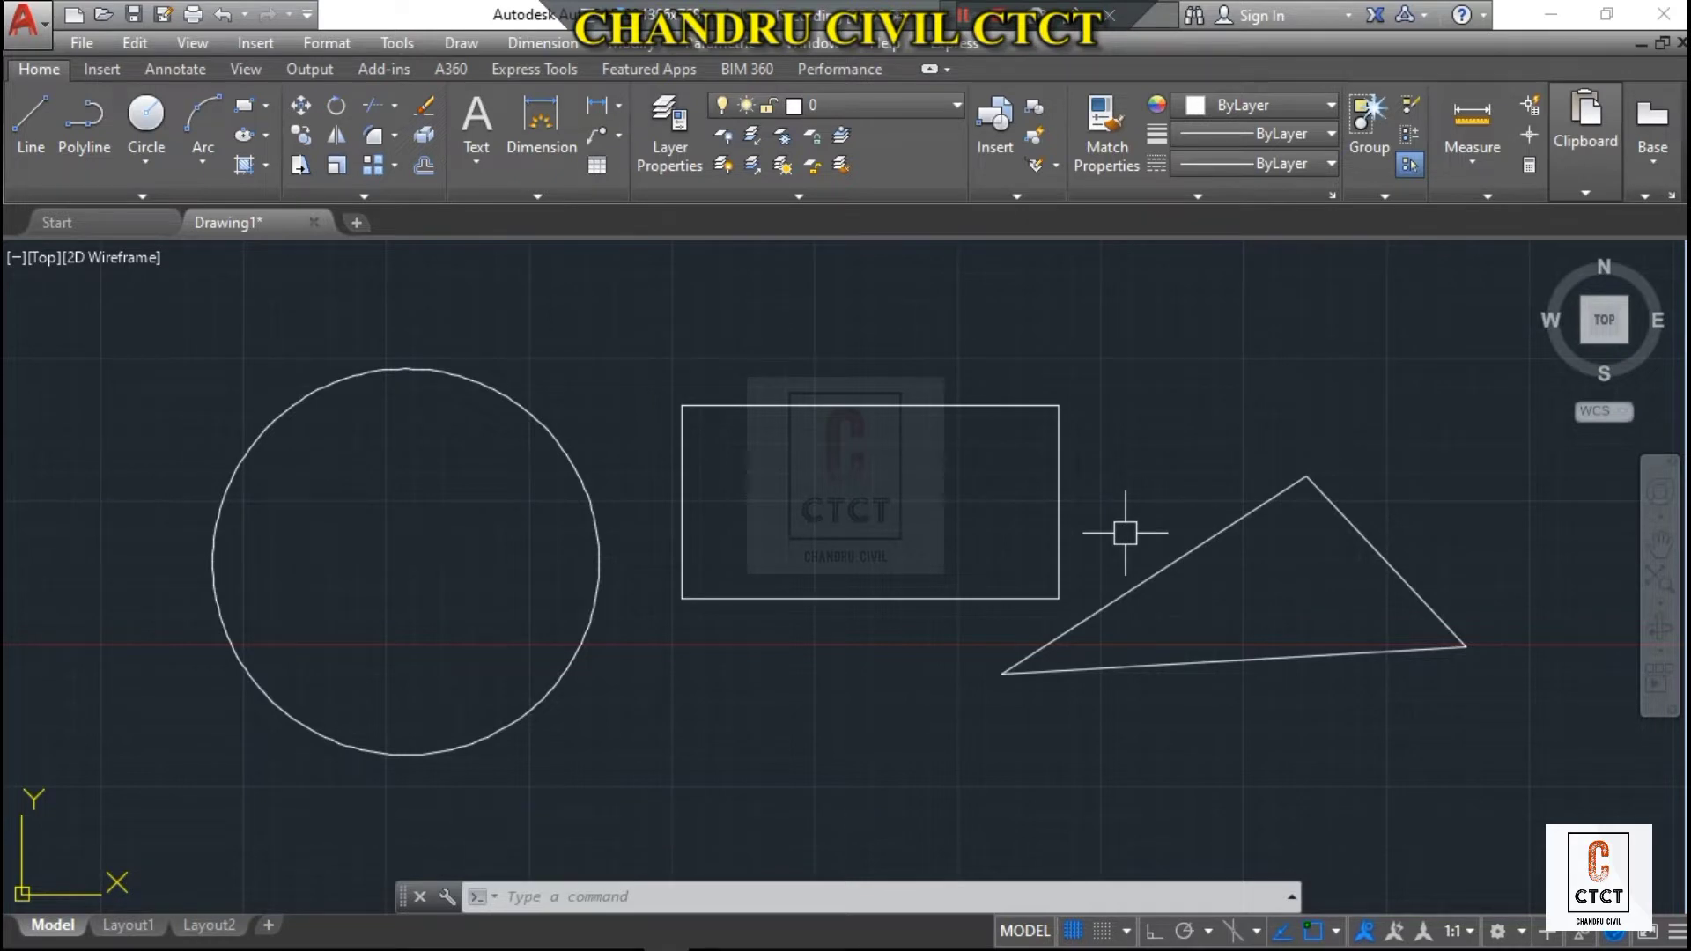
type("AT")
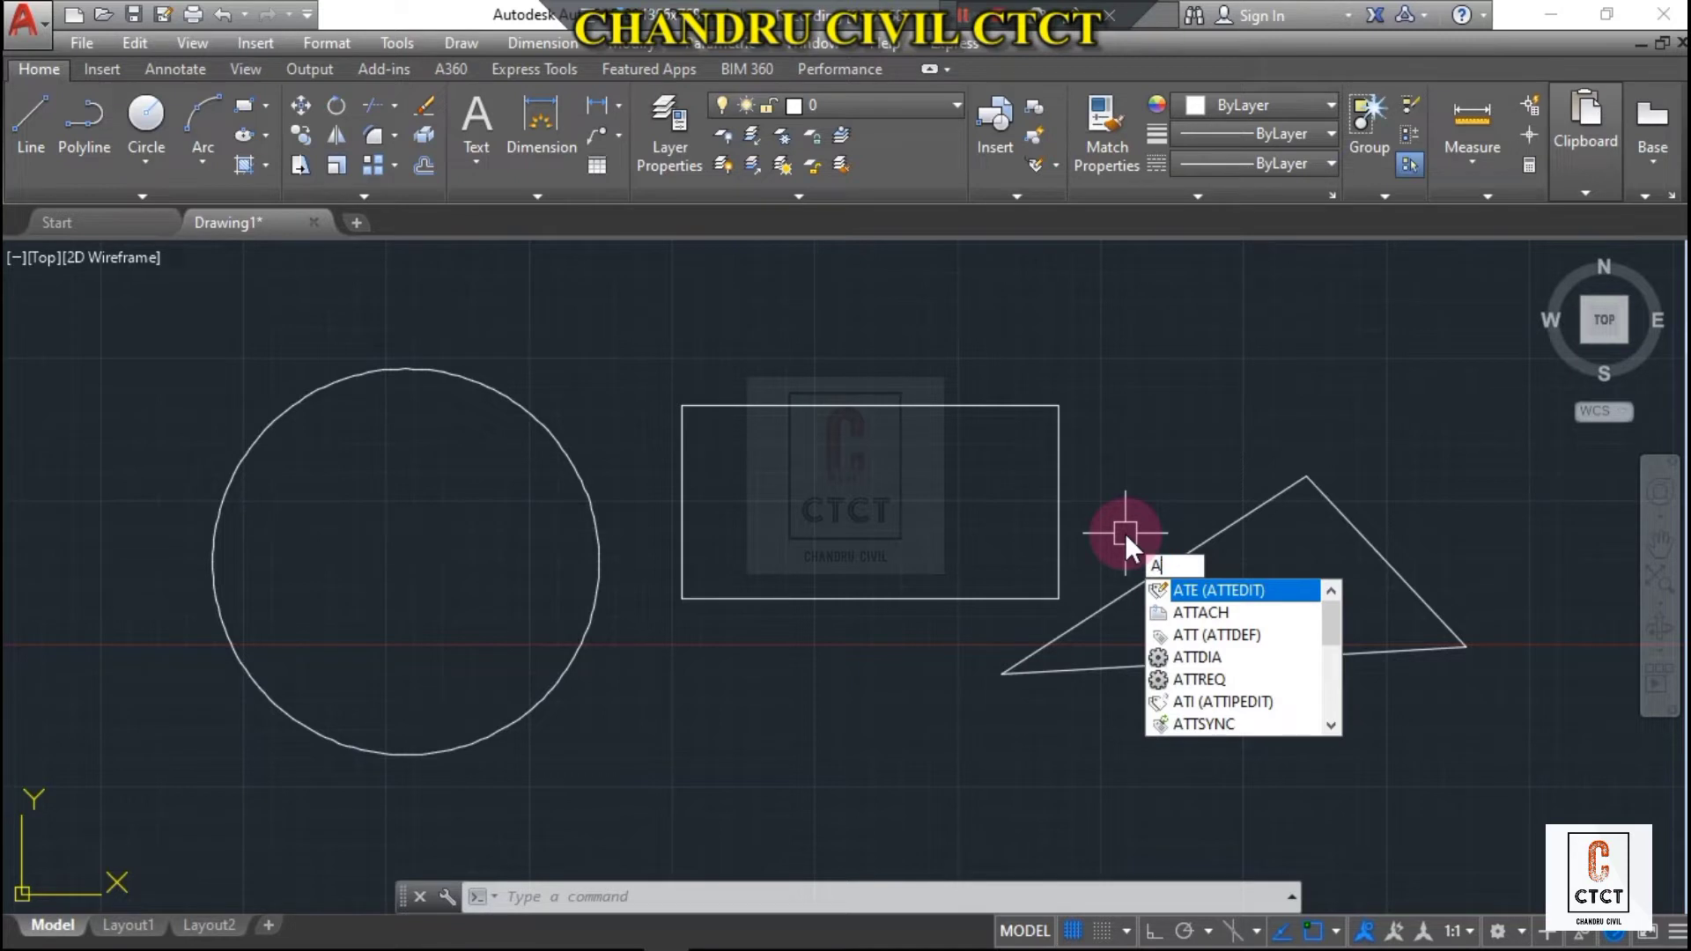
key("BackSpace")
key("BackSpace")
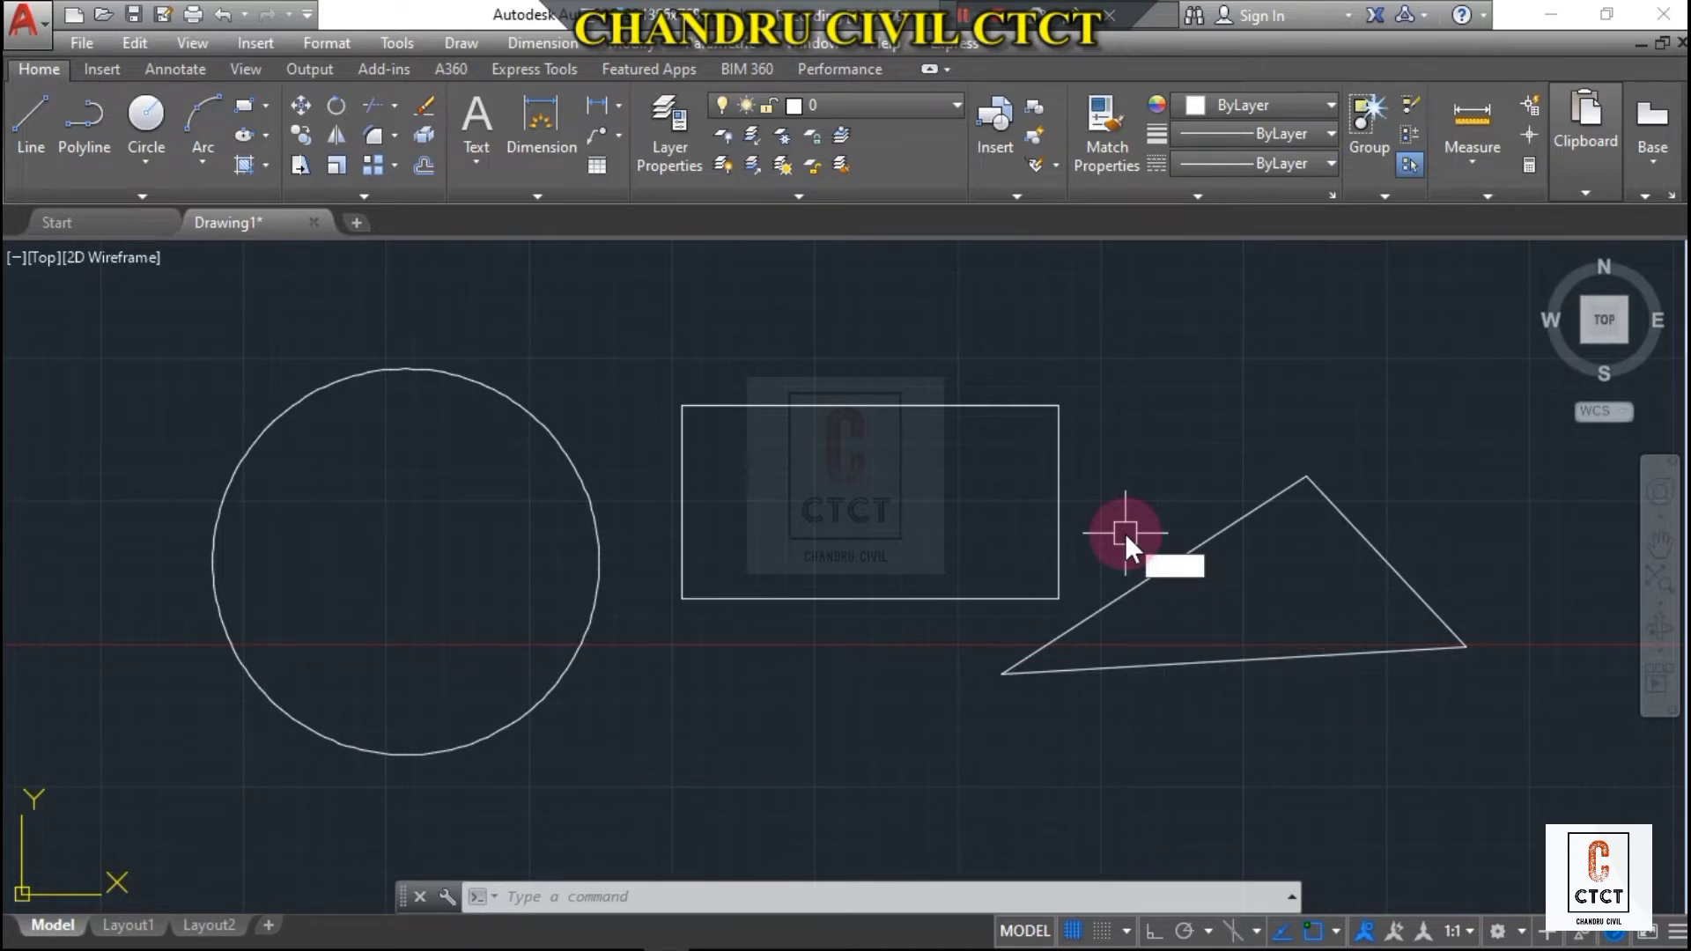
- Measure the rectangle's area and perimeter with the AREA command by picking its four corners and returning to the first
type("ARE")
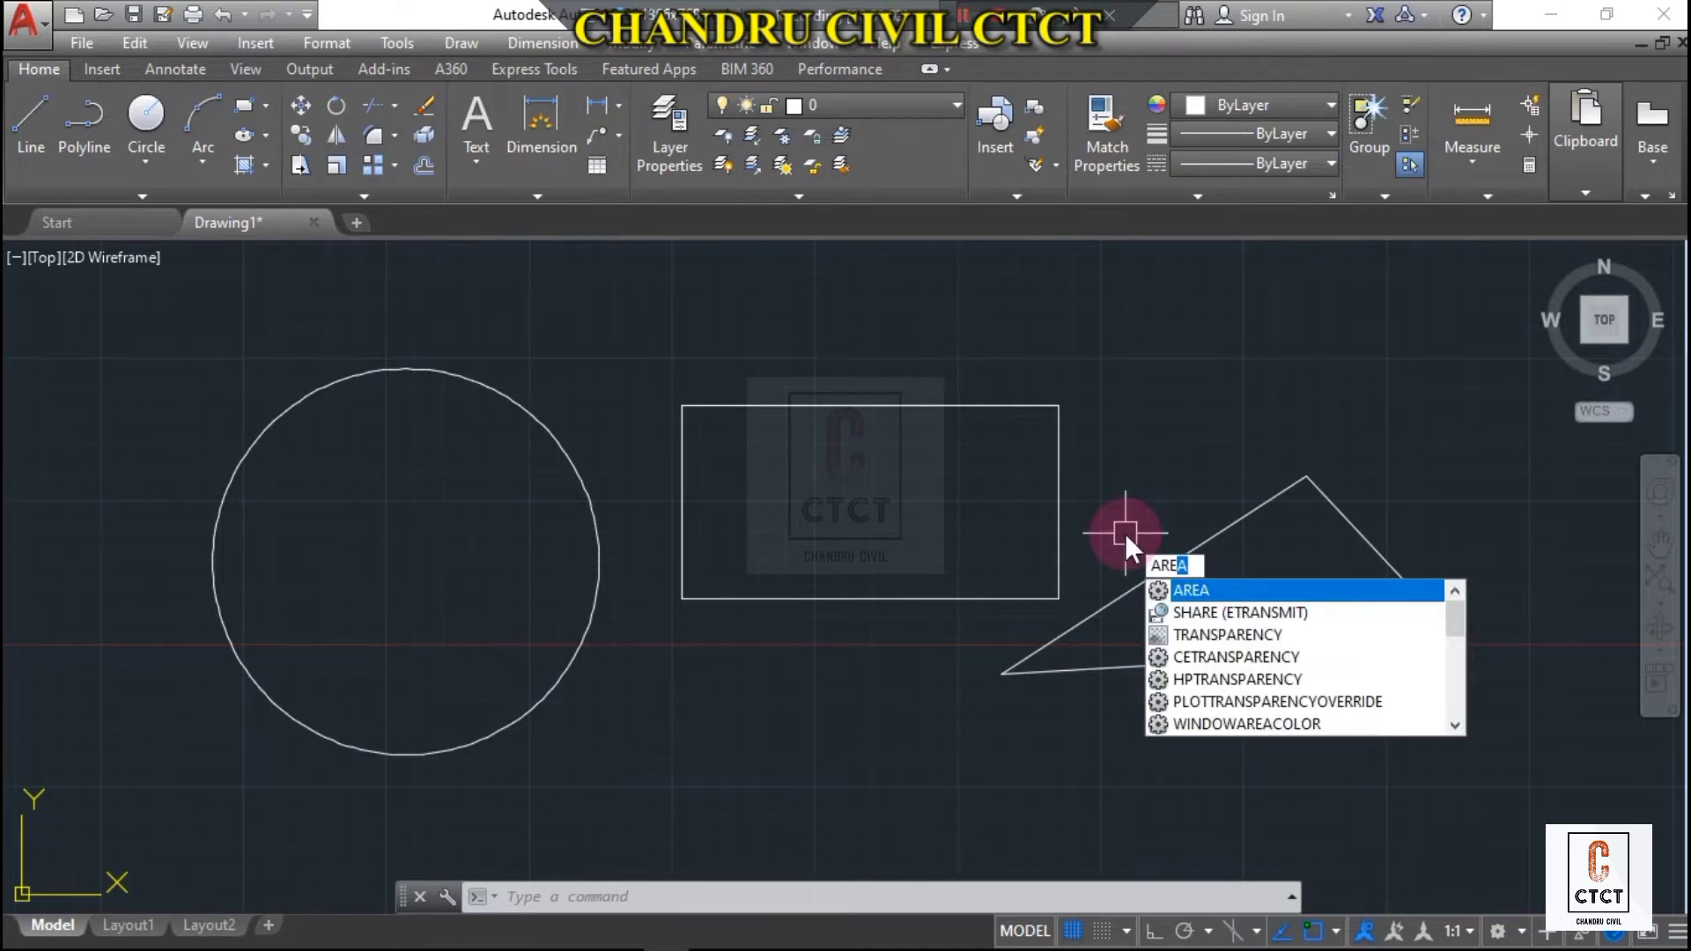
type("A")
key("Return")
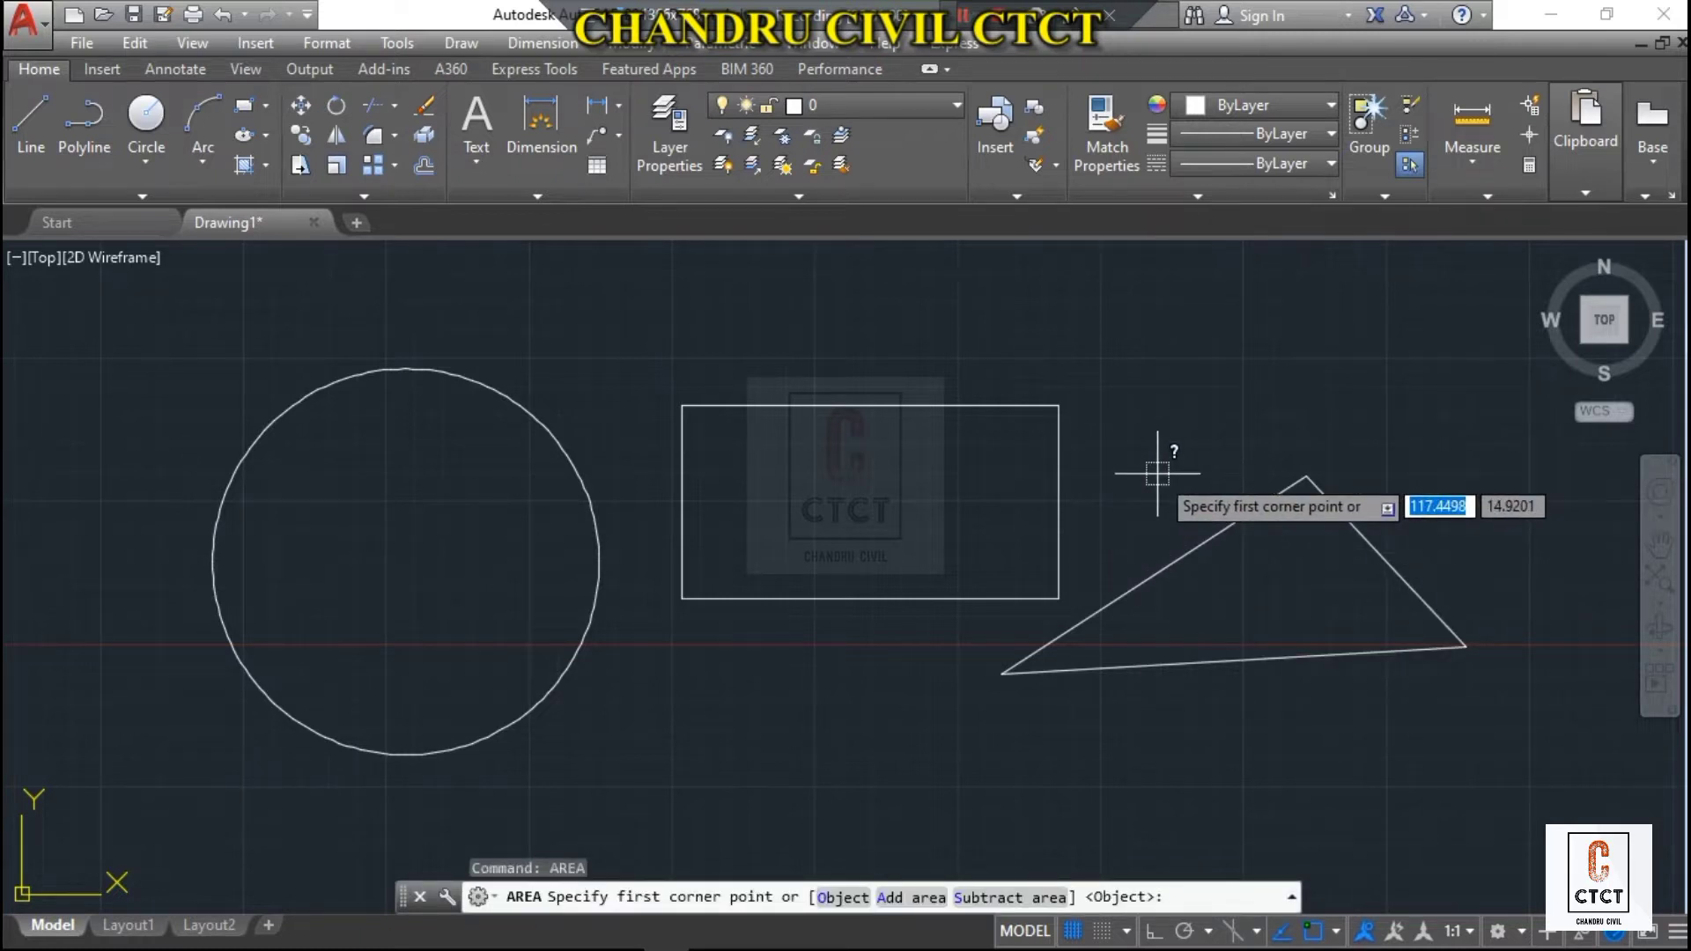
left_click(682, 406)
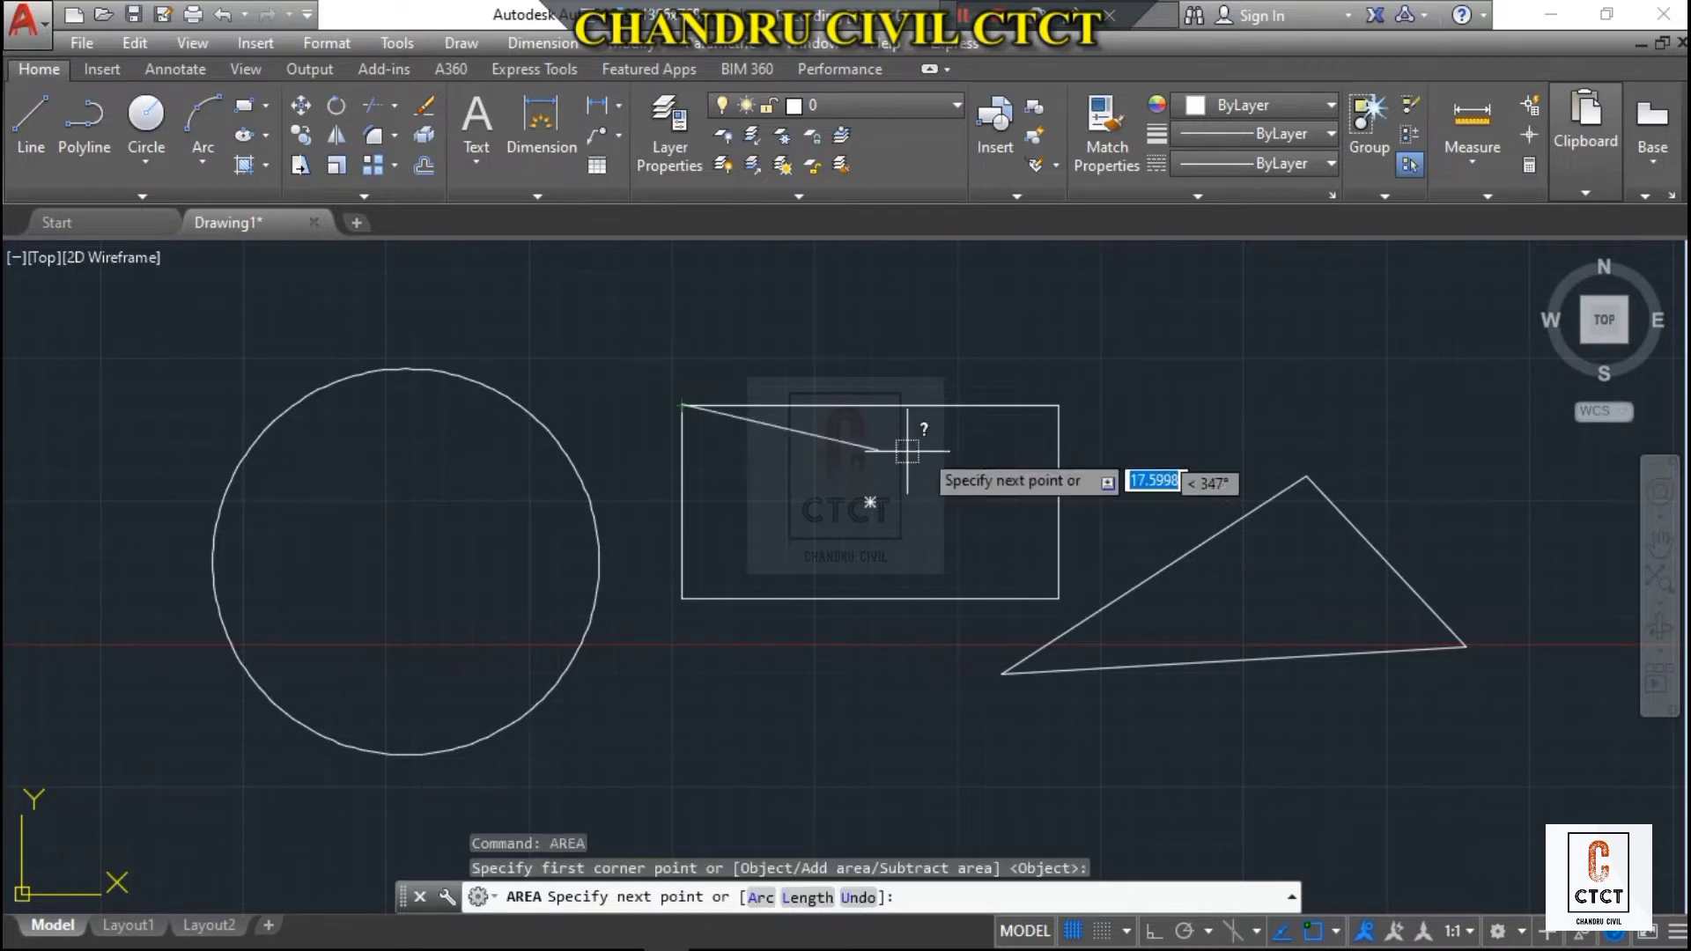
left_click(1058, 406)
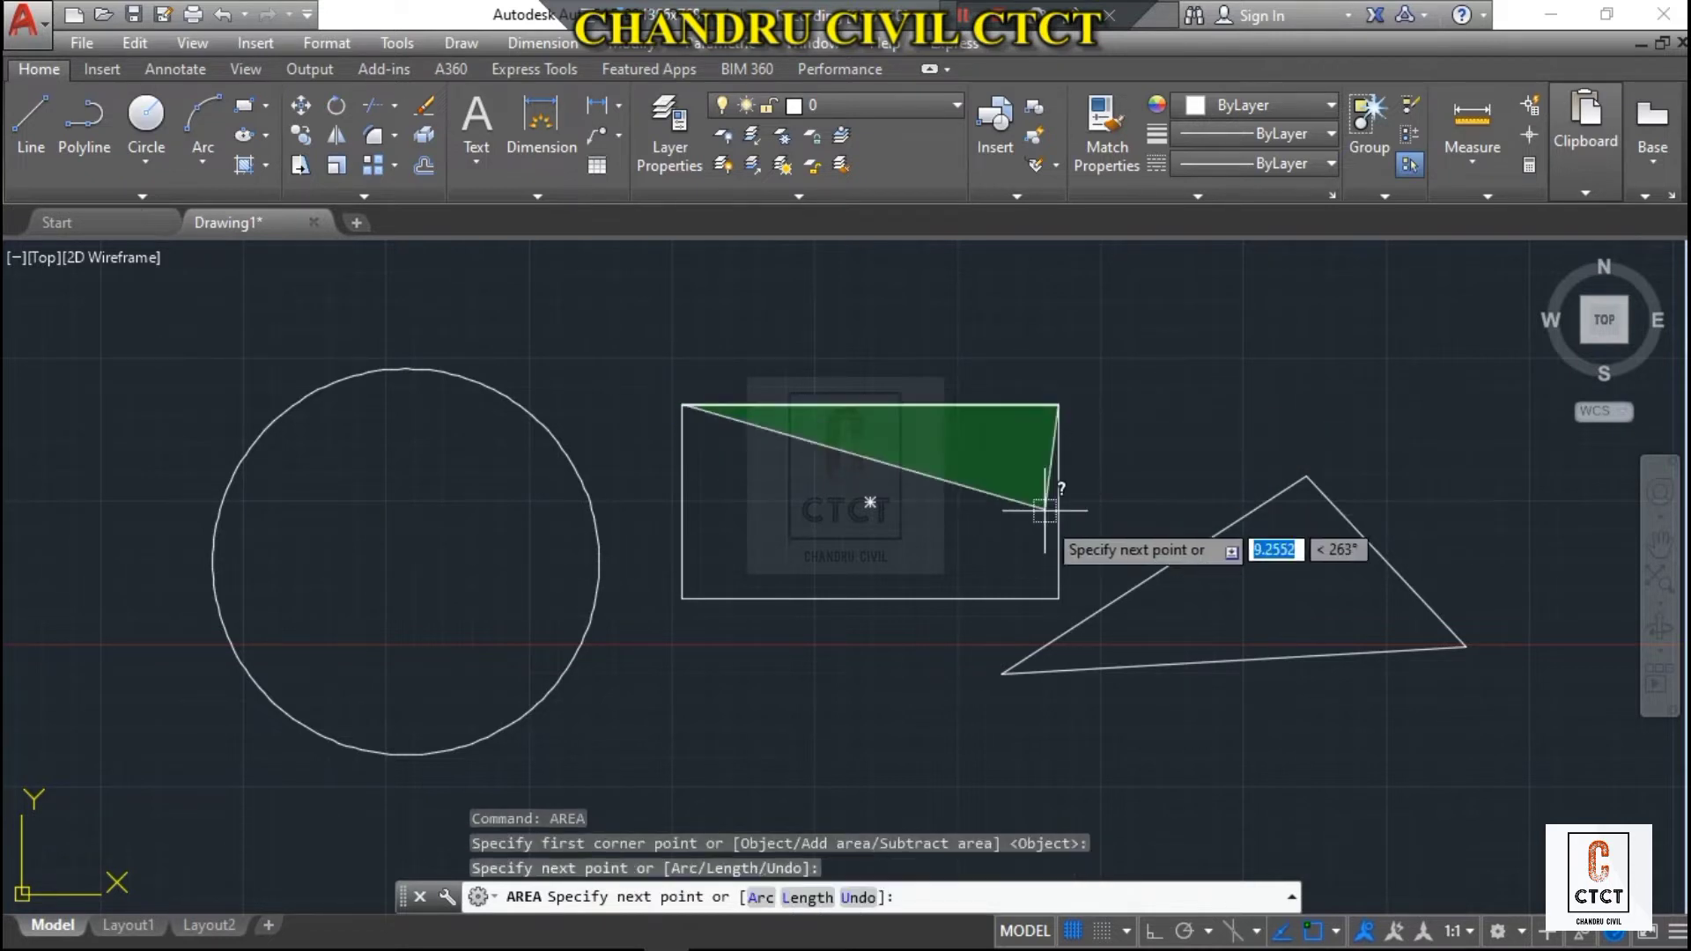
left_click(1058, 599)
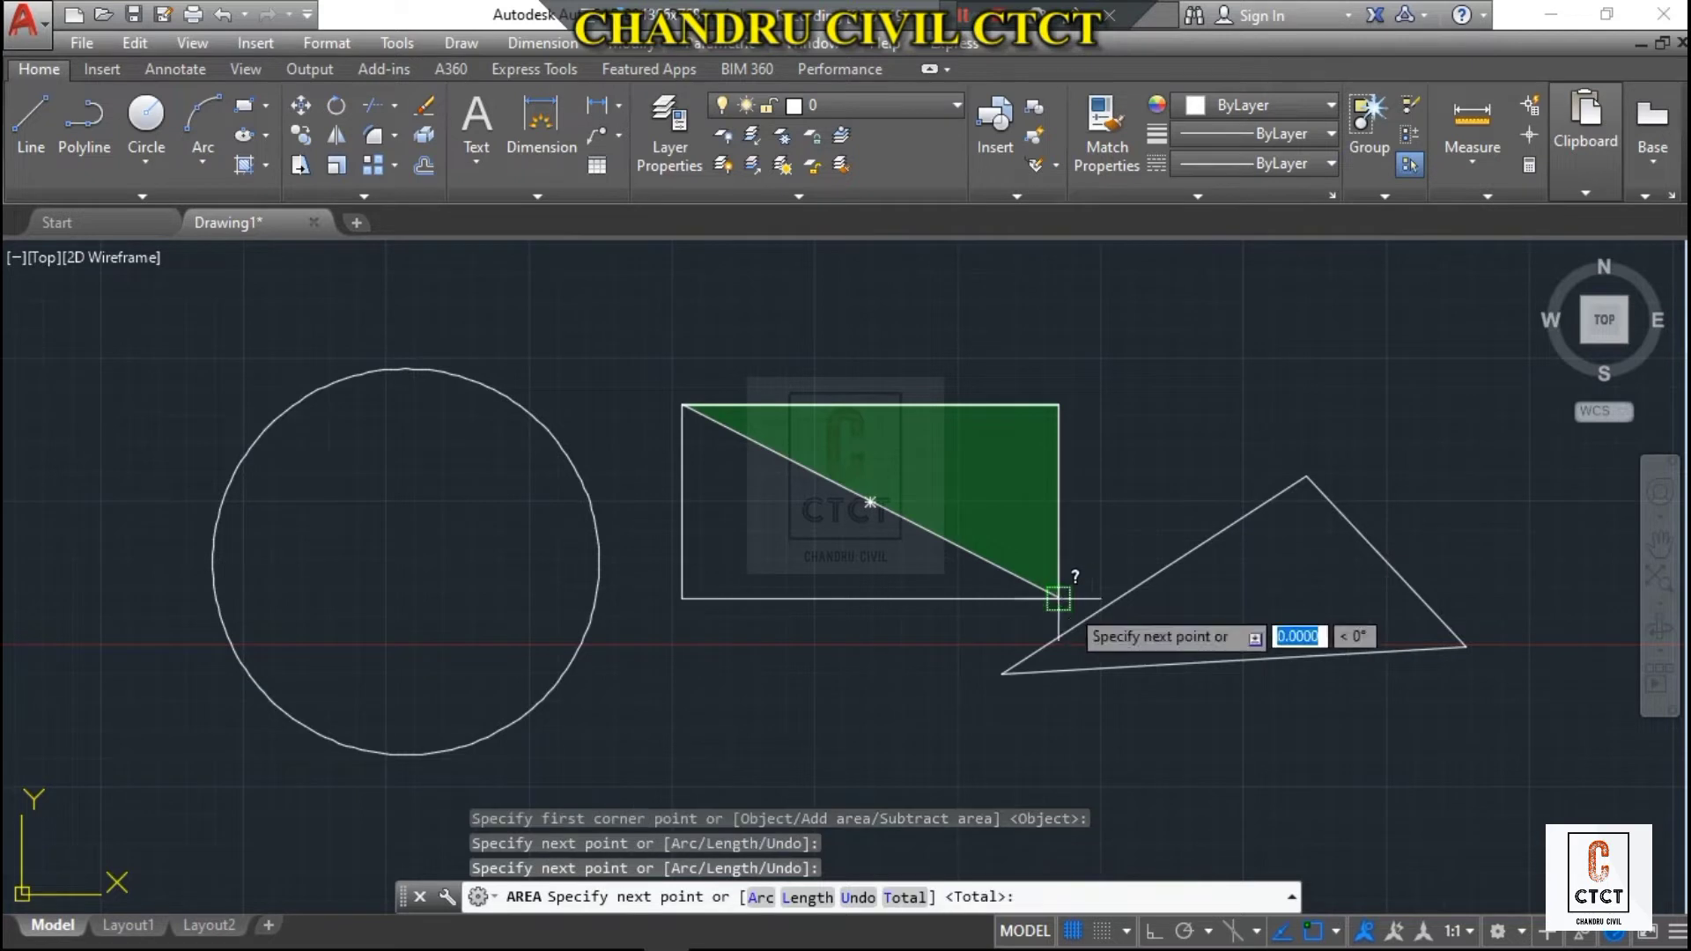
left_click(682, 599)
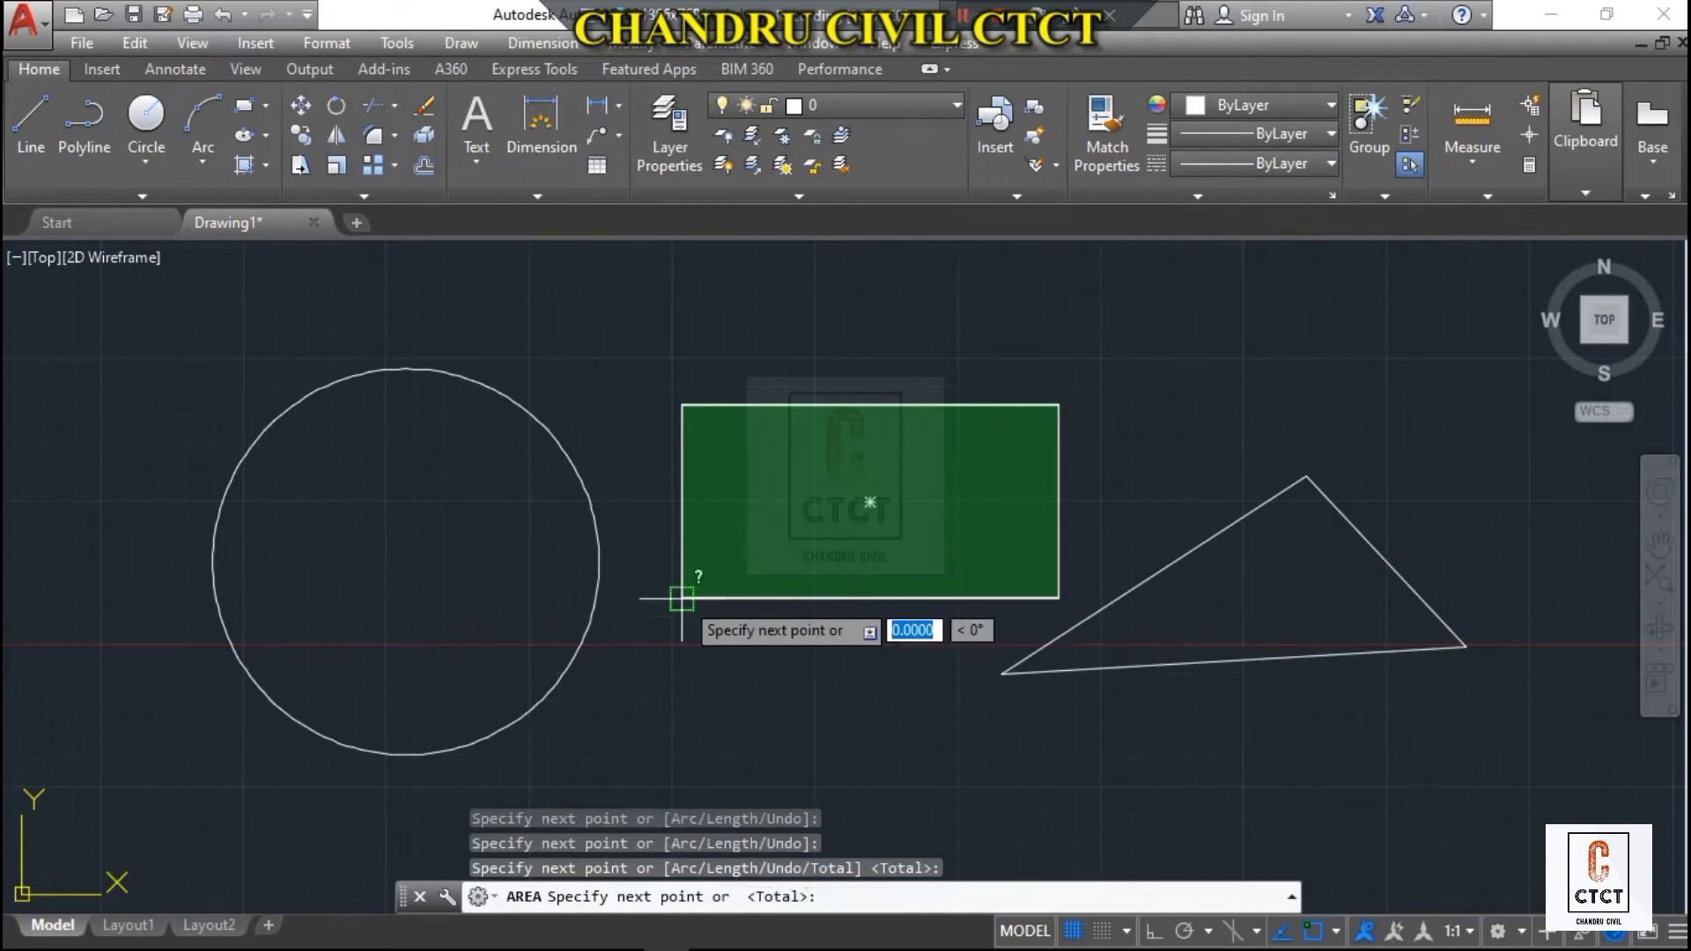
left_click(681, 406)
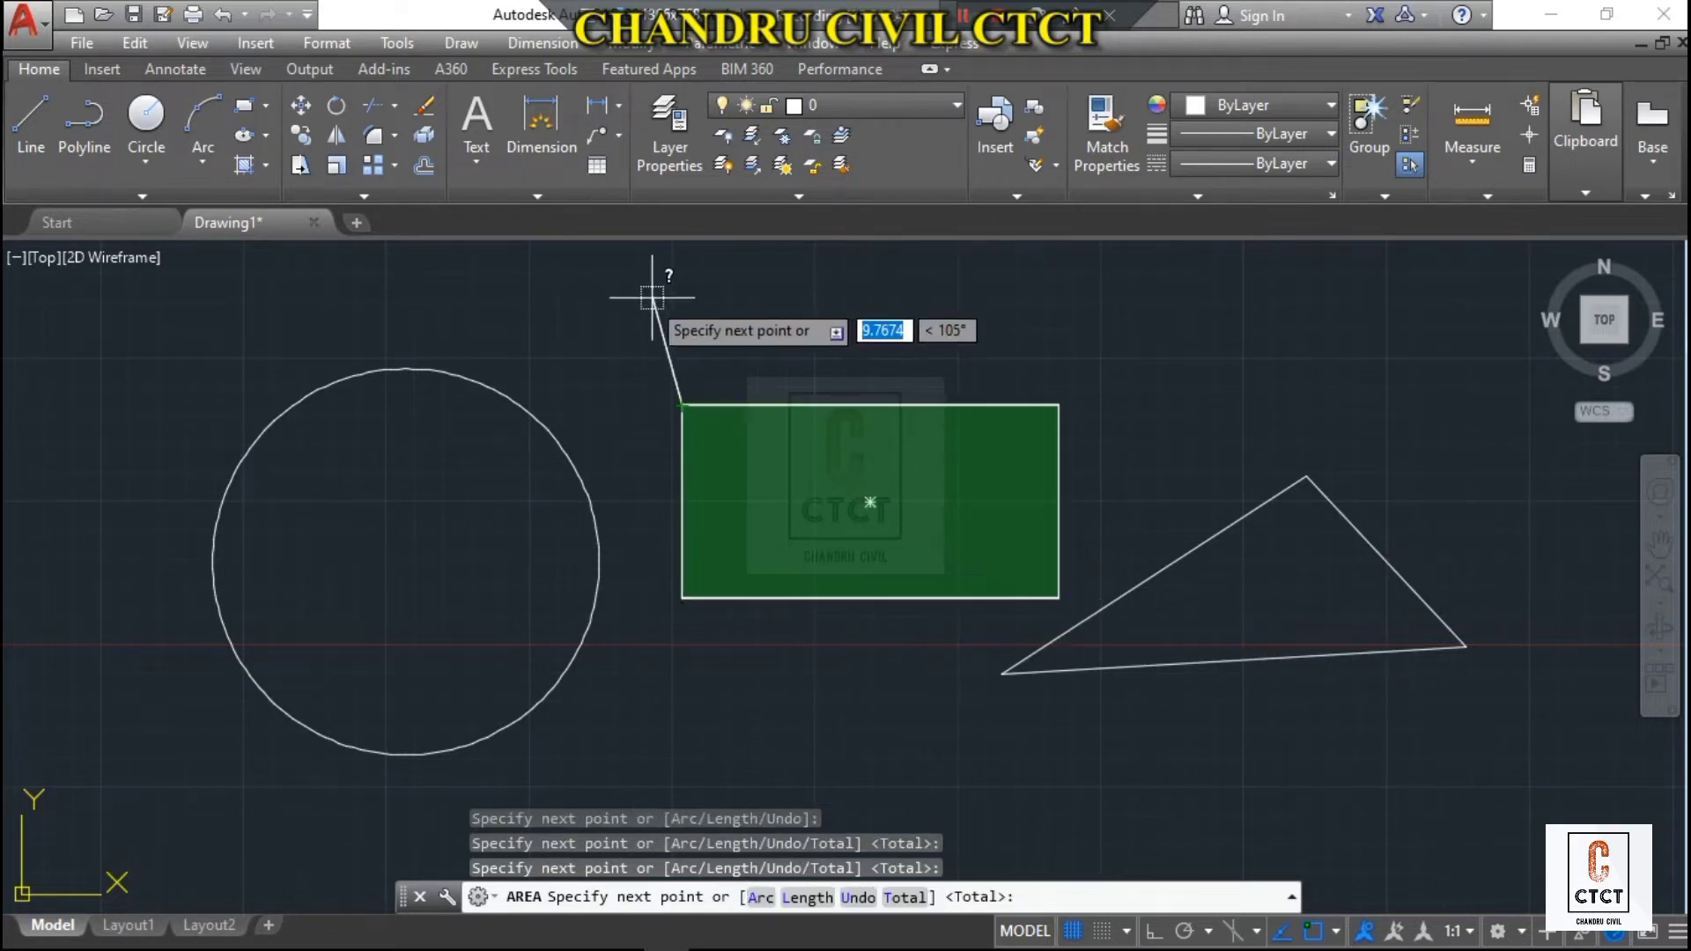
key("Return")
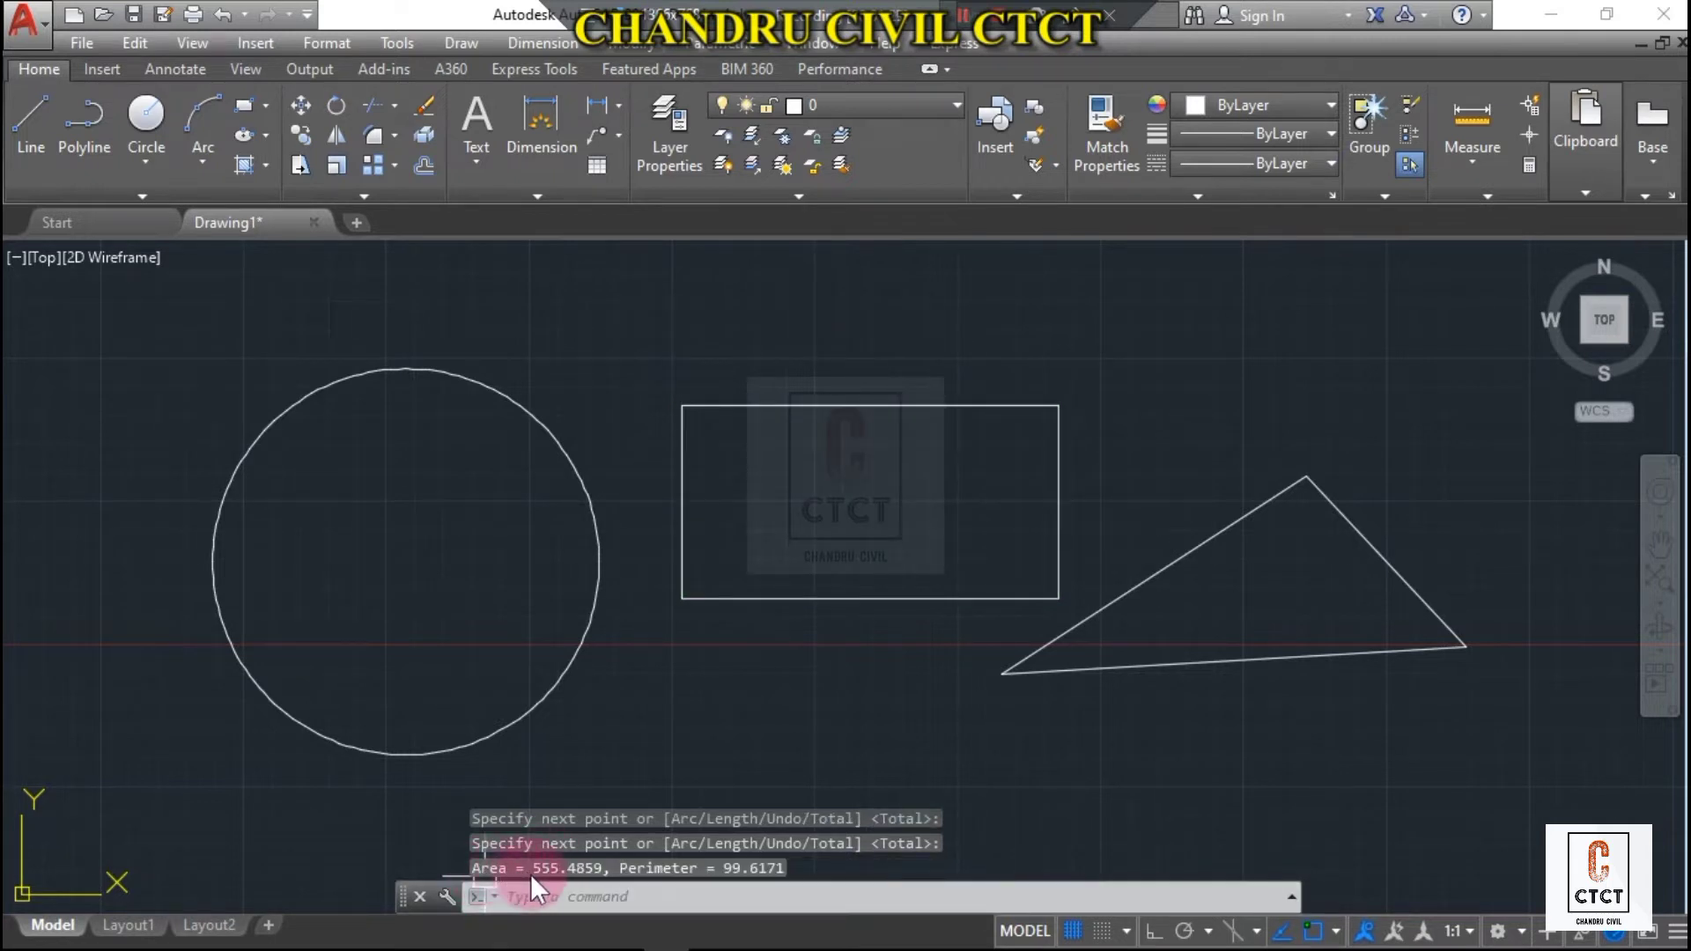
- Expand the command history to read the rectangle's area and perimeter, and close it again
left_click(602, 876)
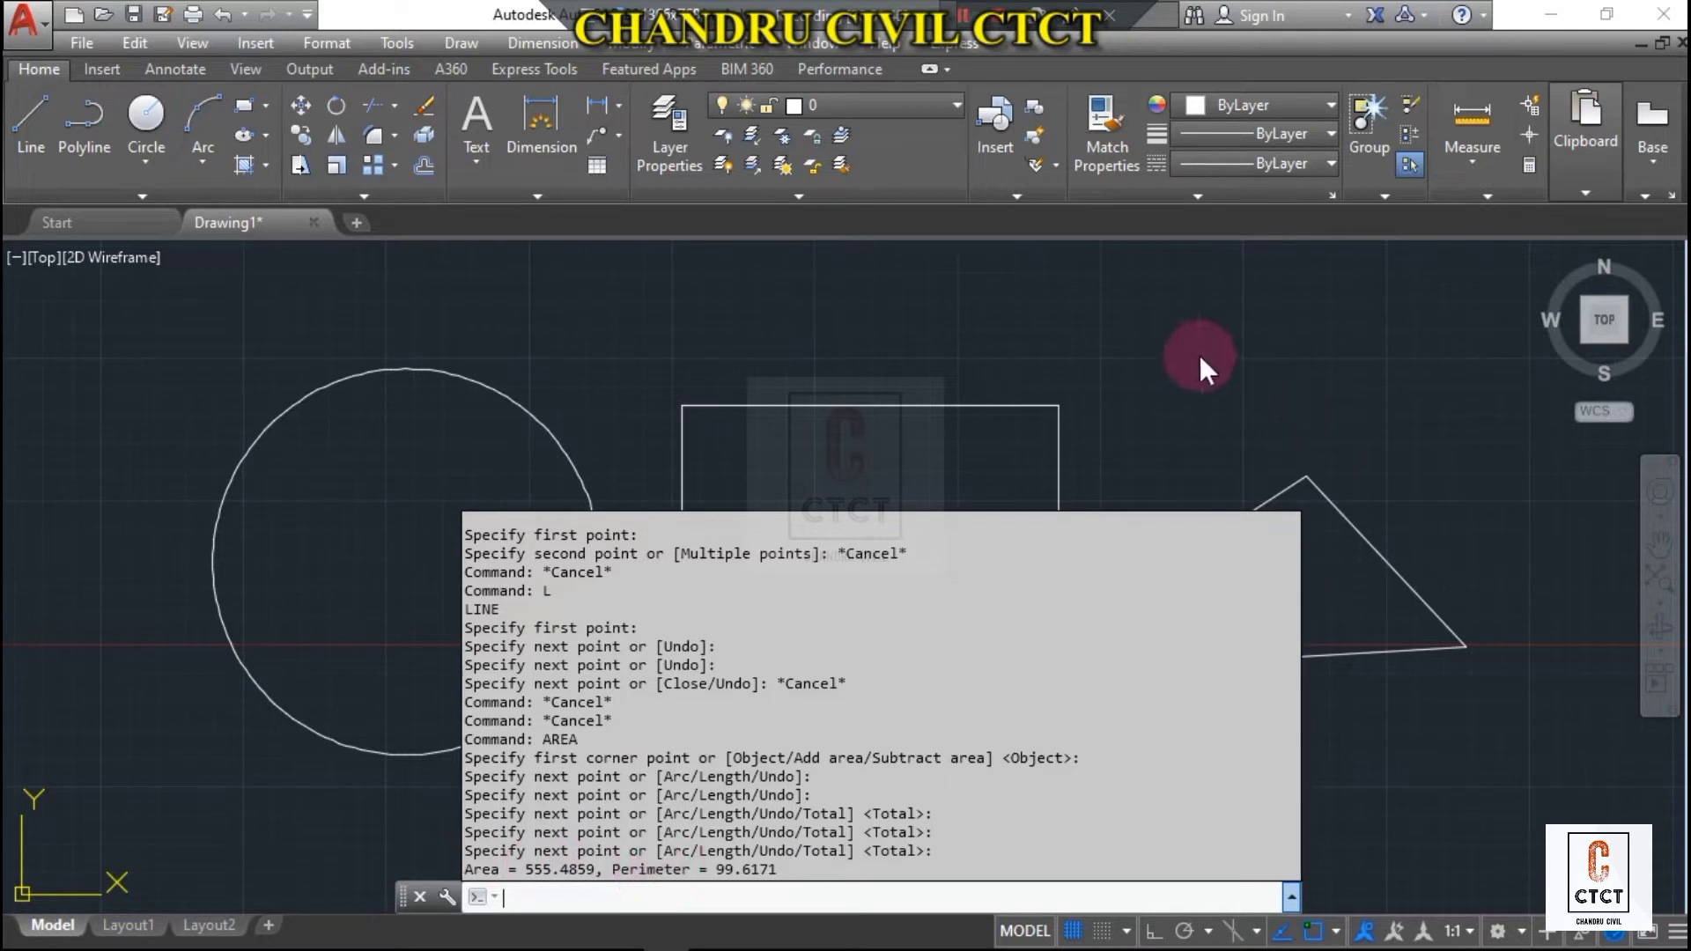
key("Escape")
key("Escape")
key("Escape")
key("Escape")
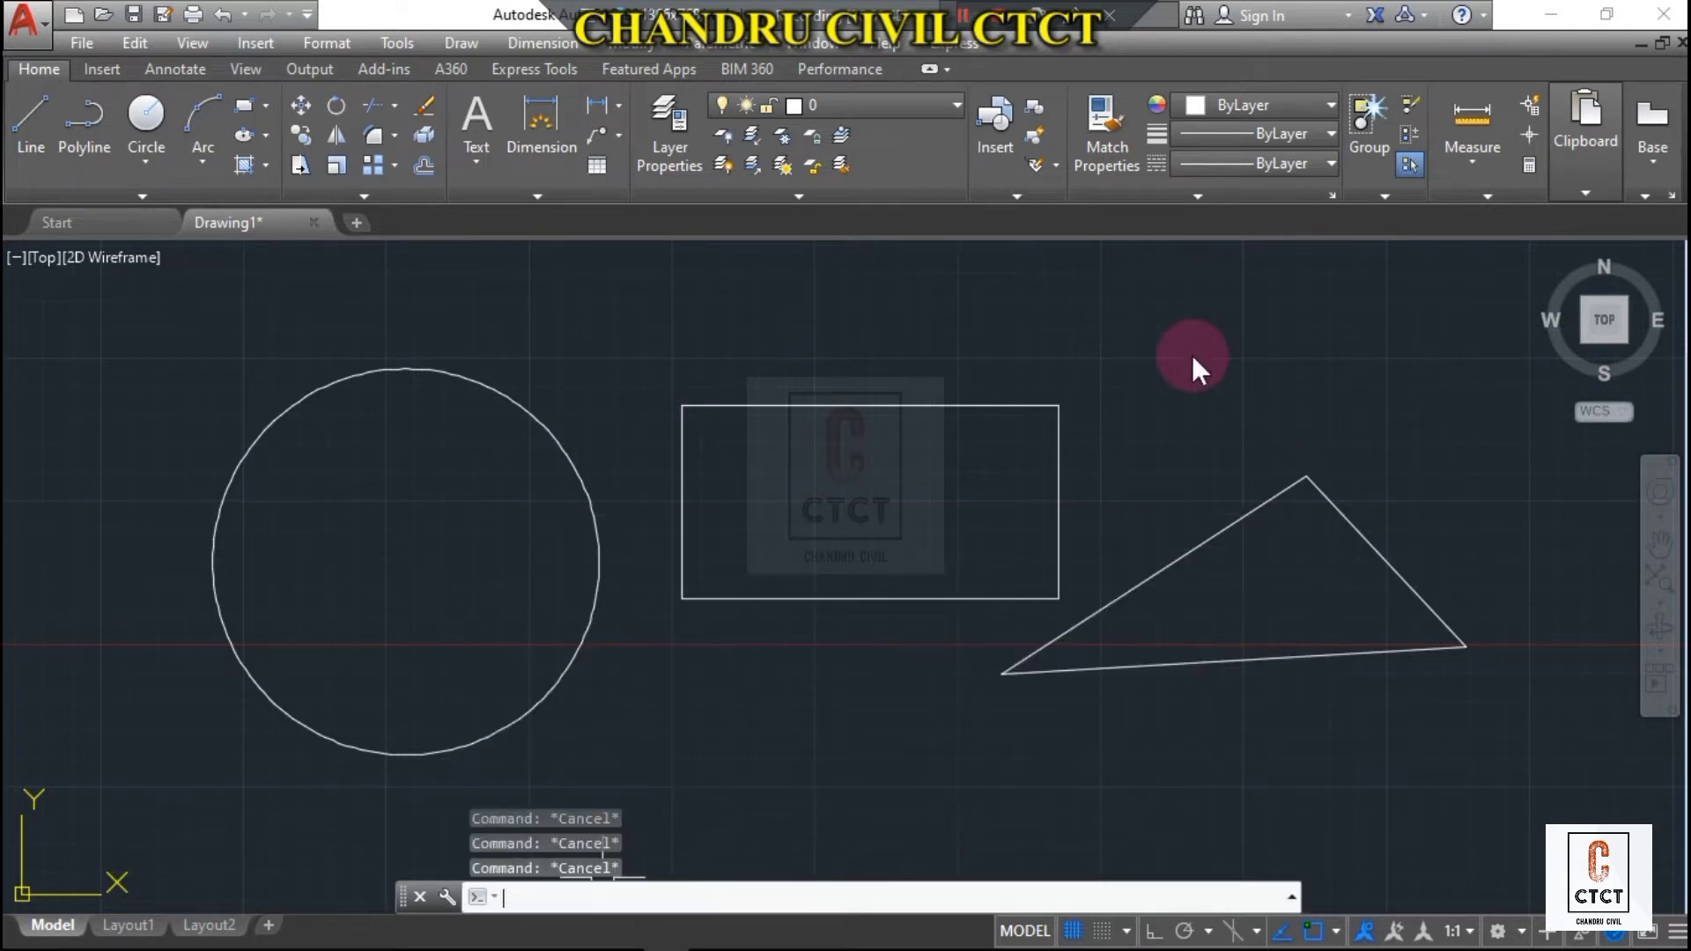
- Measure the circle's area and circumference with the AREA command's Object option
mouse_move(468, 510)
middle_mouse_down()
mouse_move(534, 509)
mouse_move(488, 499)
middle_mouse_up()
type("ARE")
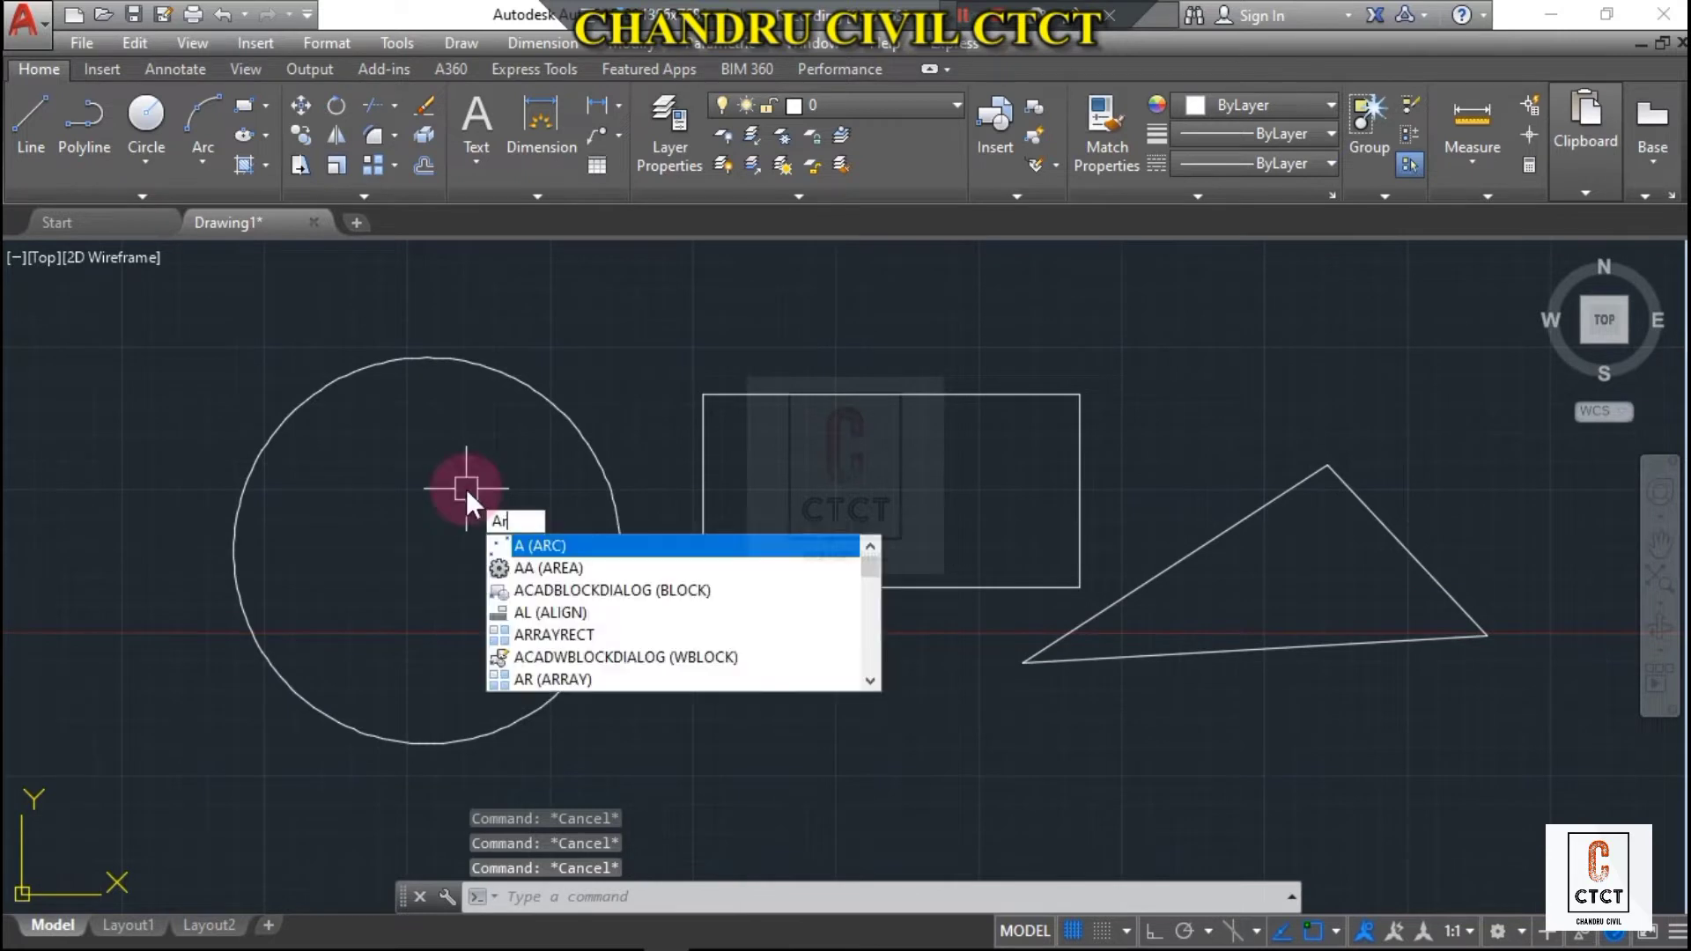
type("A")
key("Return")
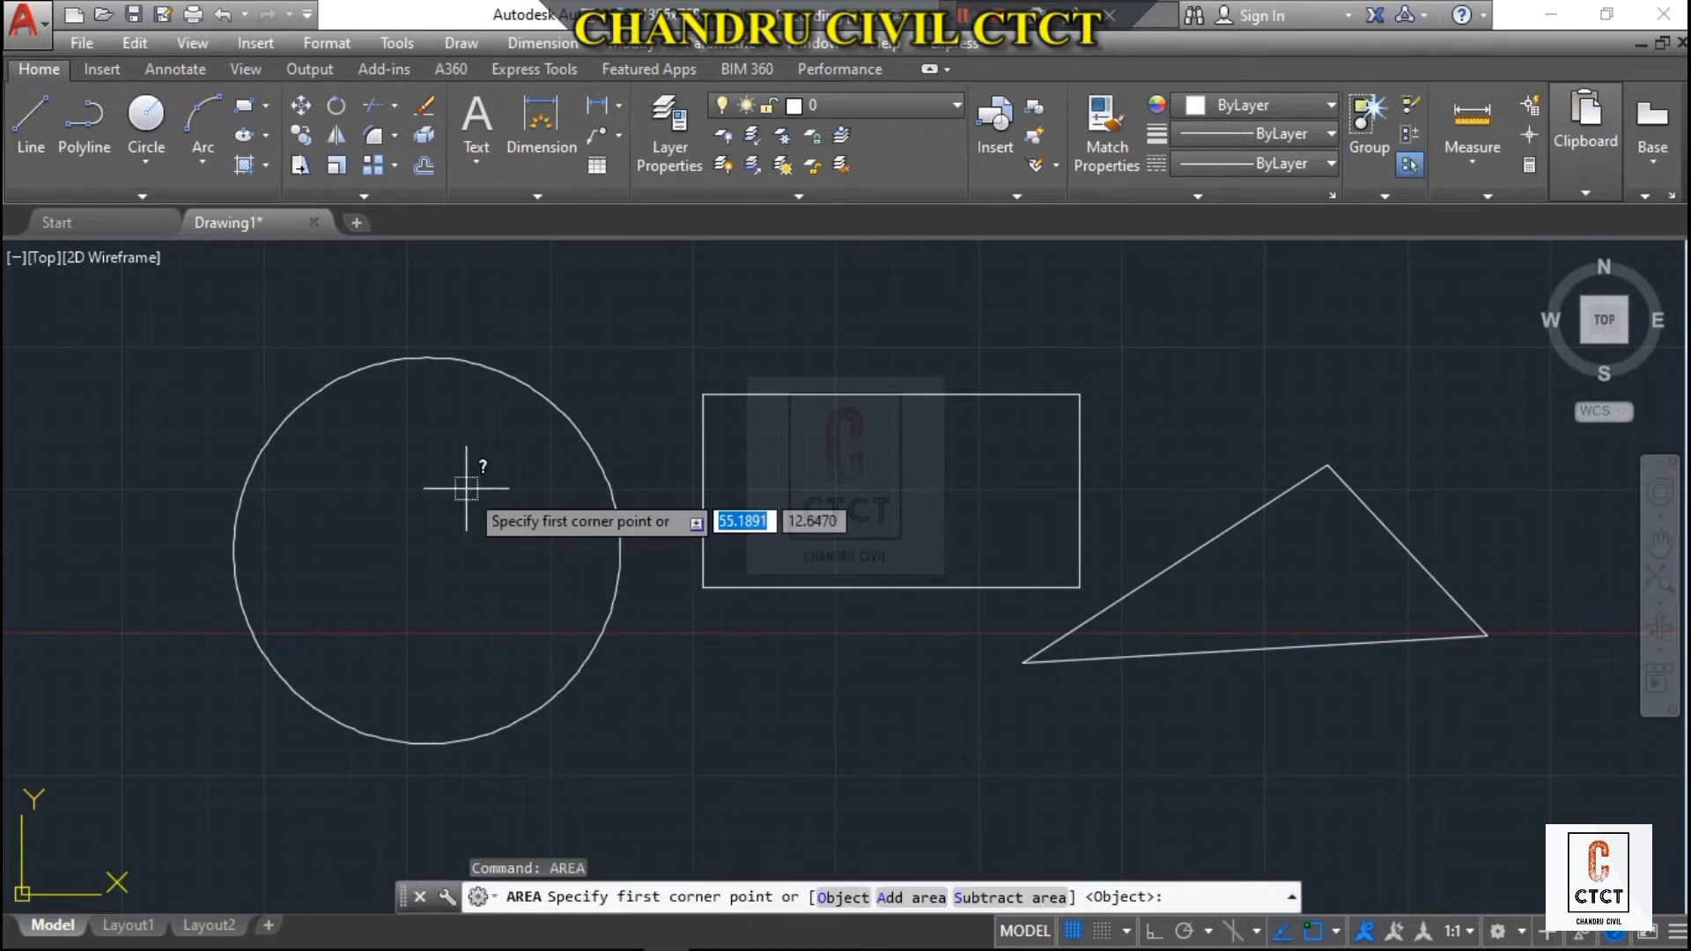
left_click(843, 896)
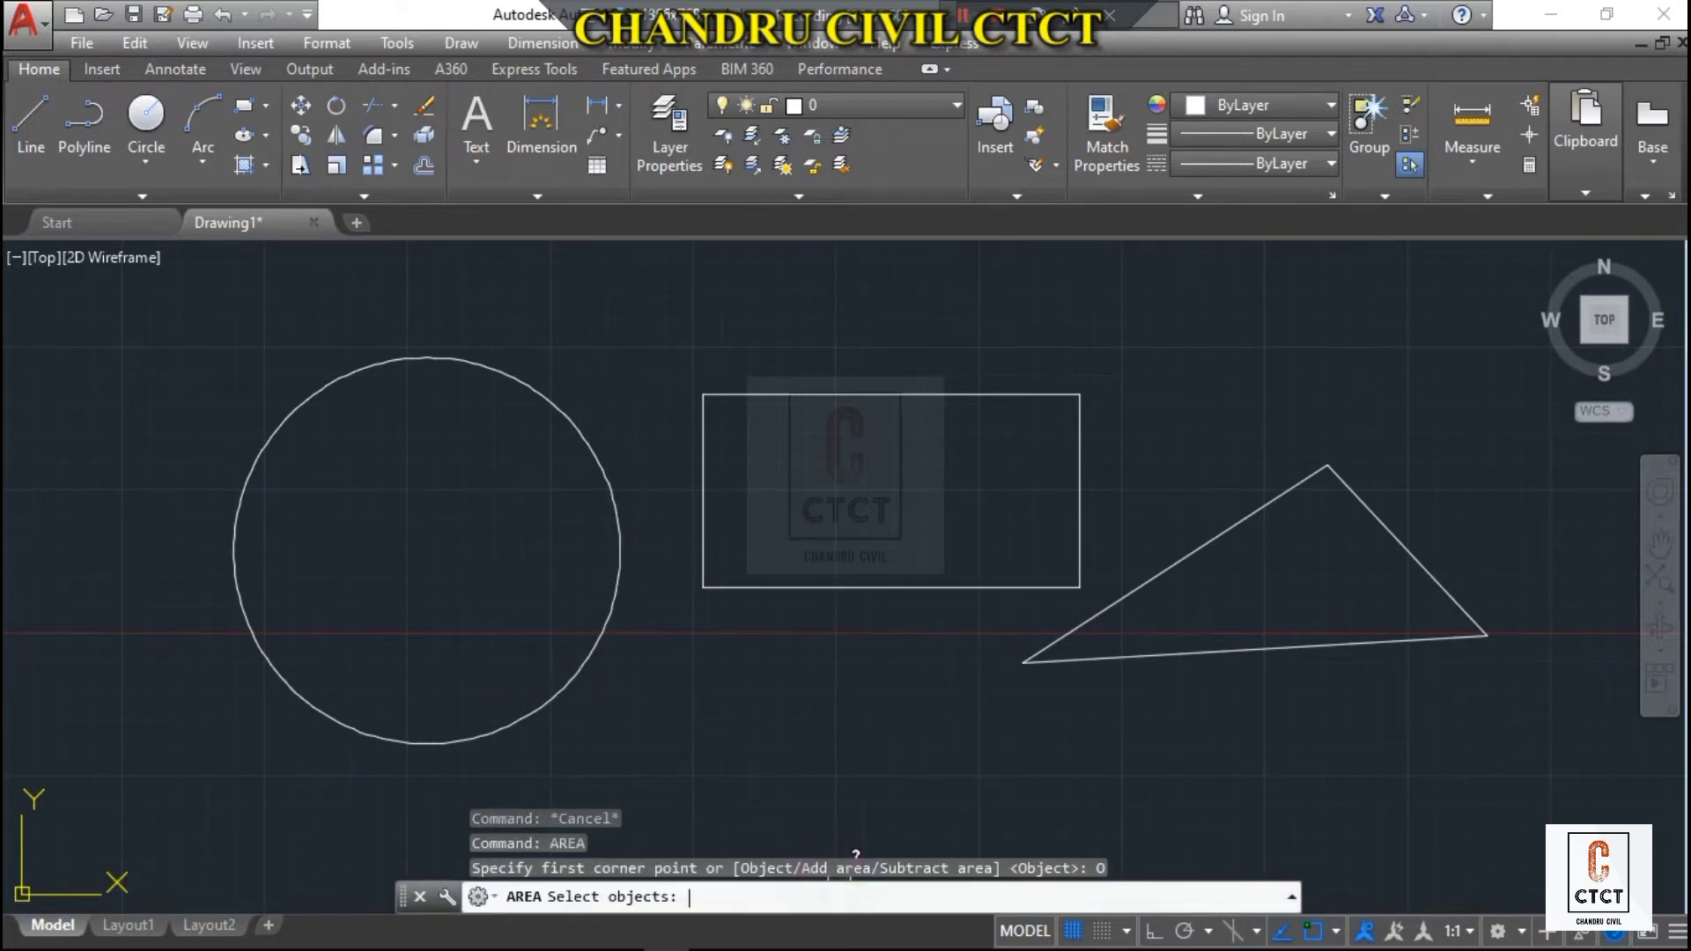
left_click(585, 442)
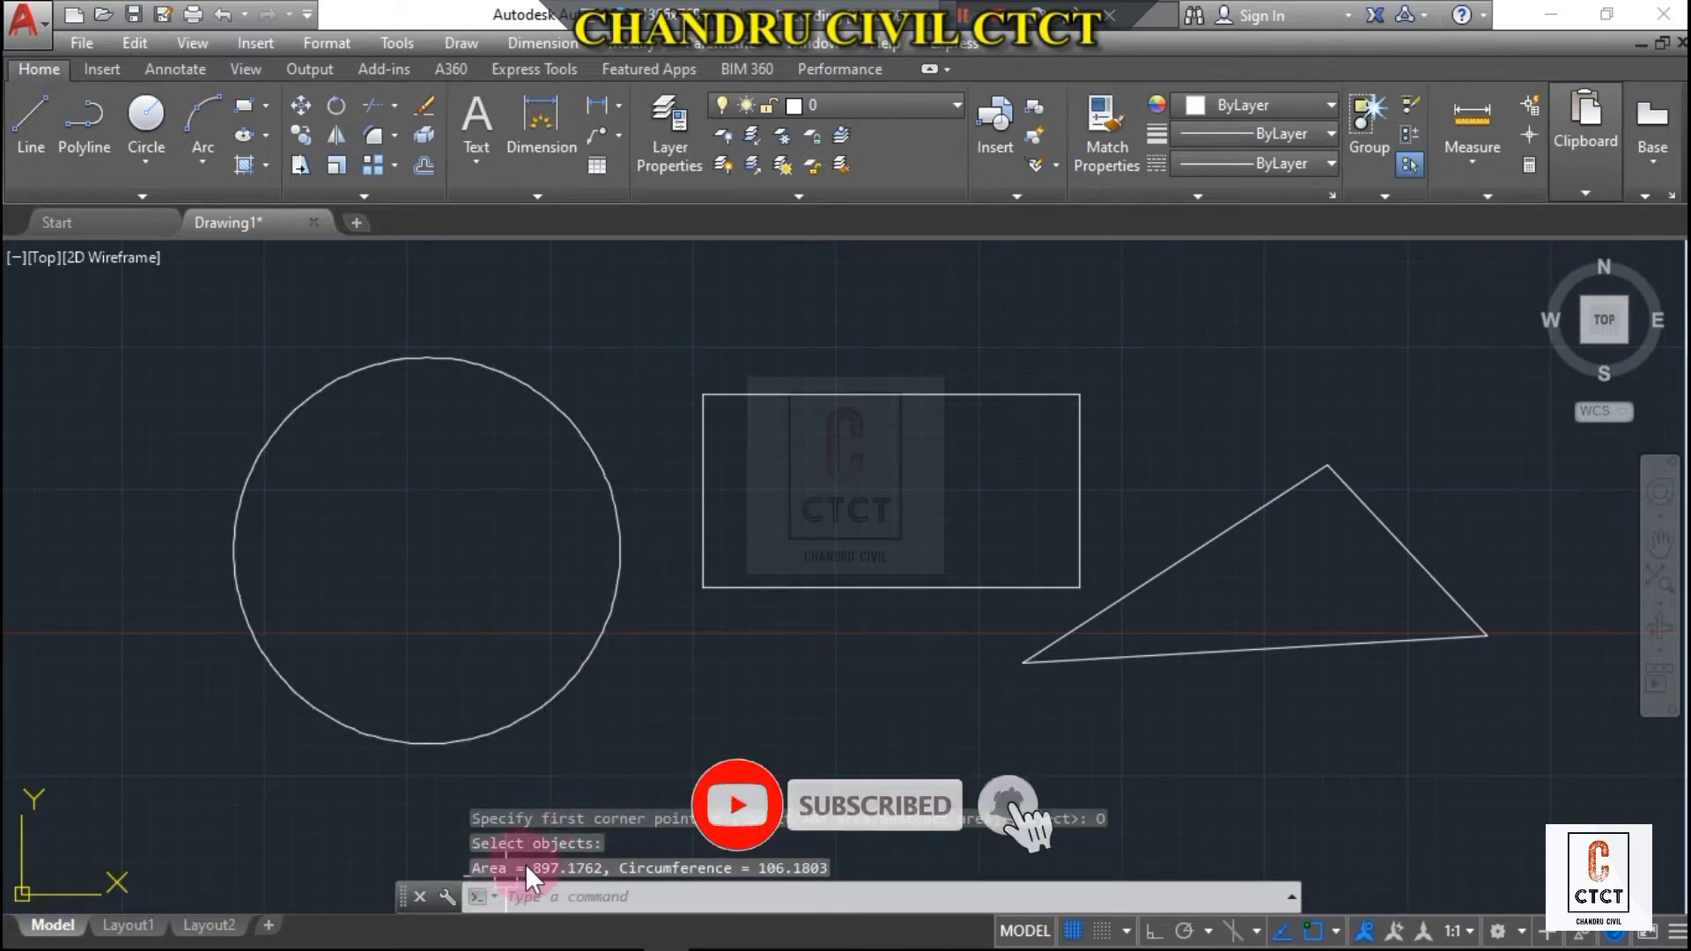
left_click(581, 896)
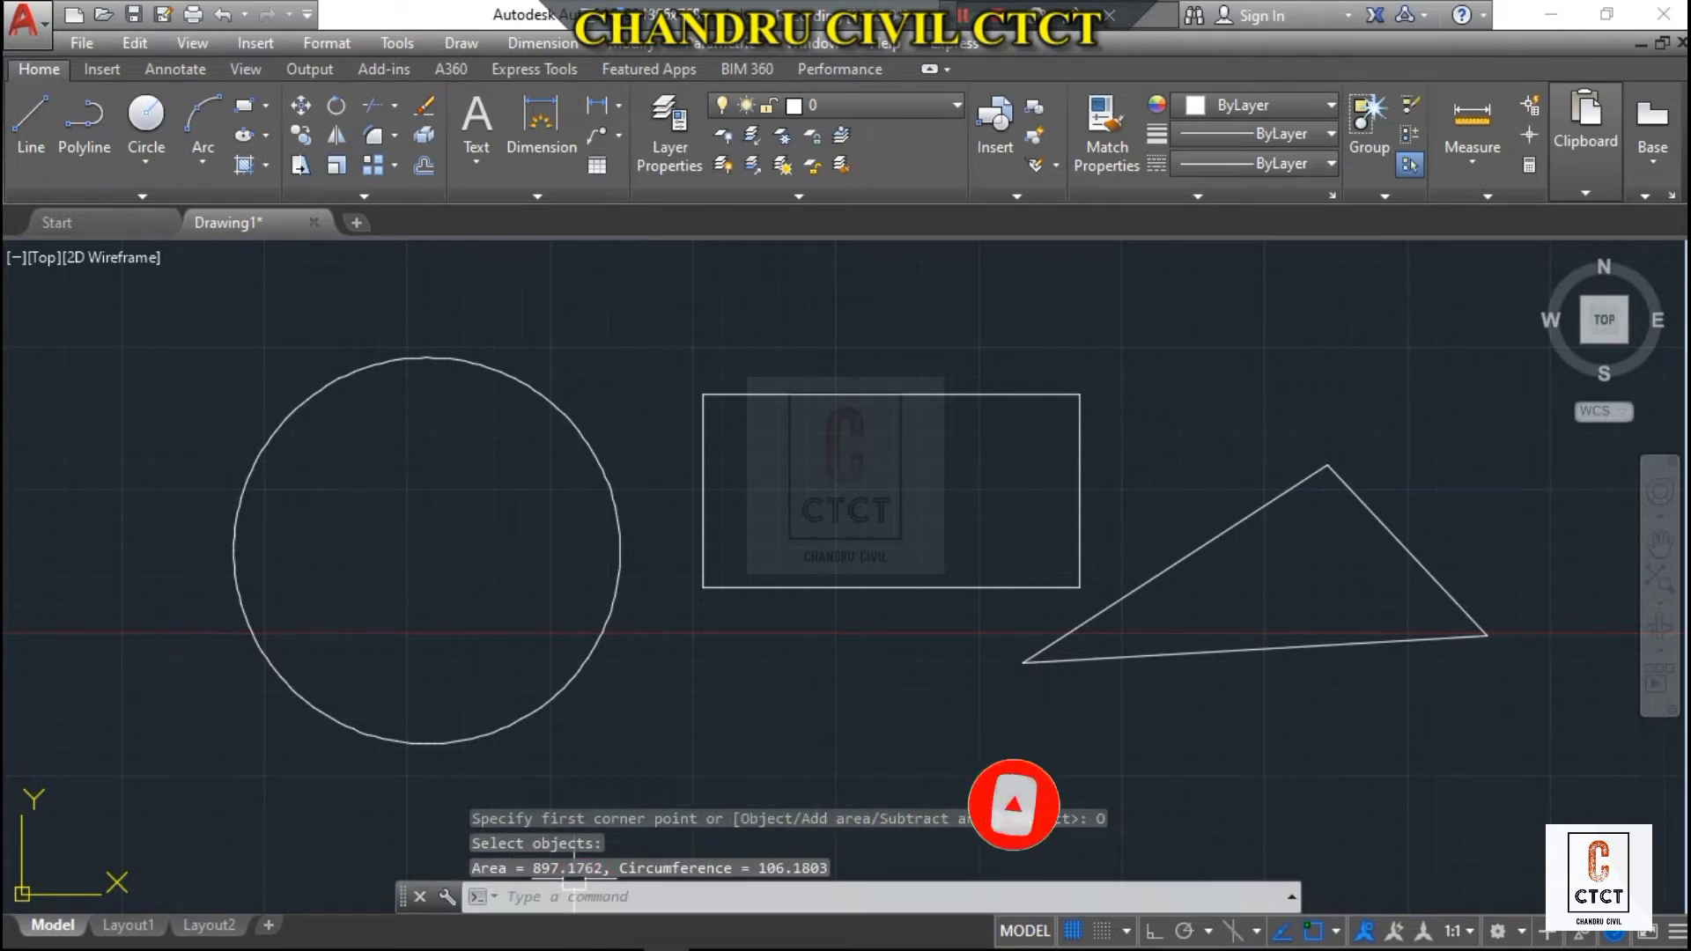
left_click(806, 880)
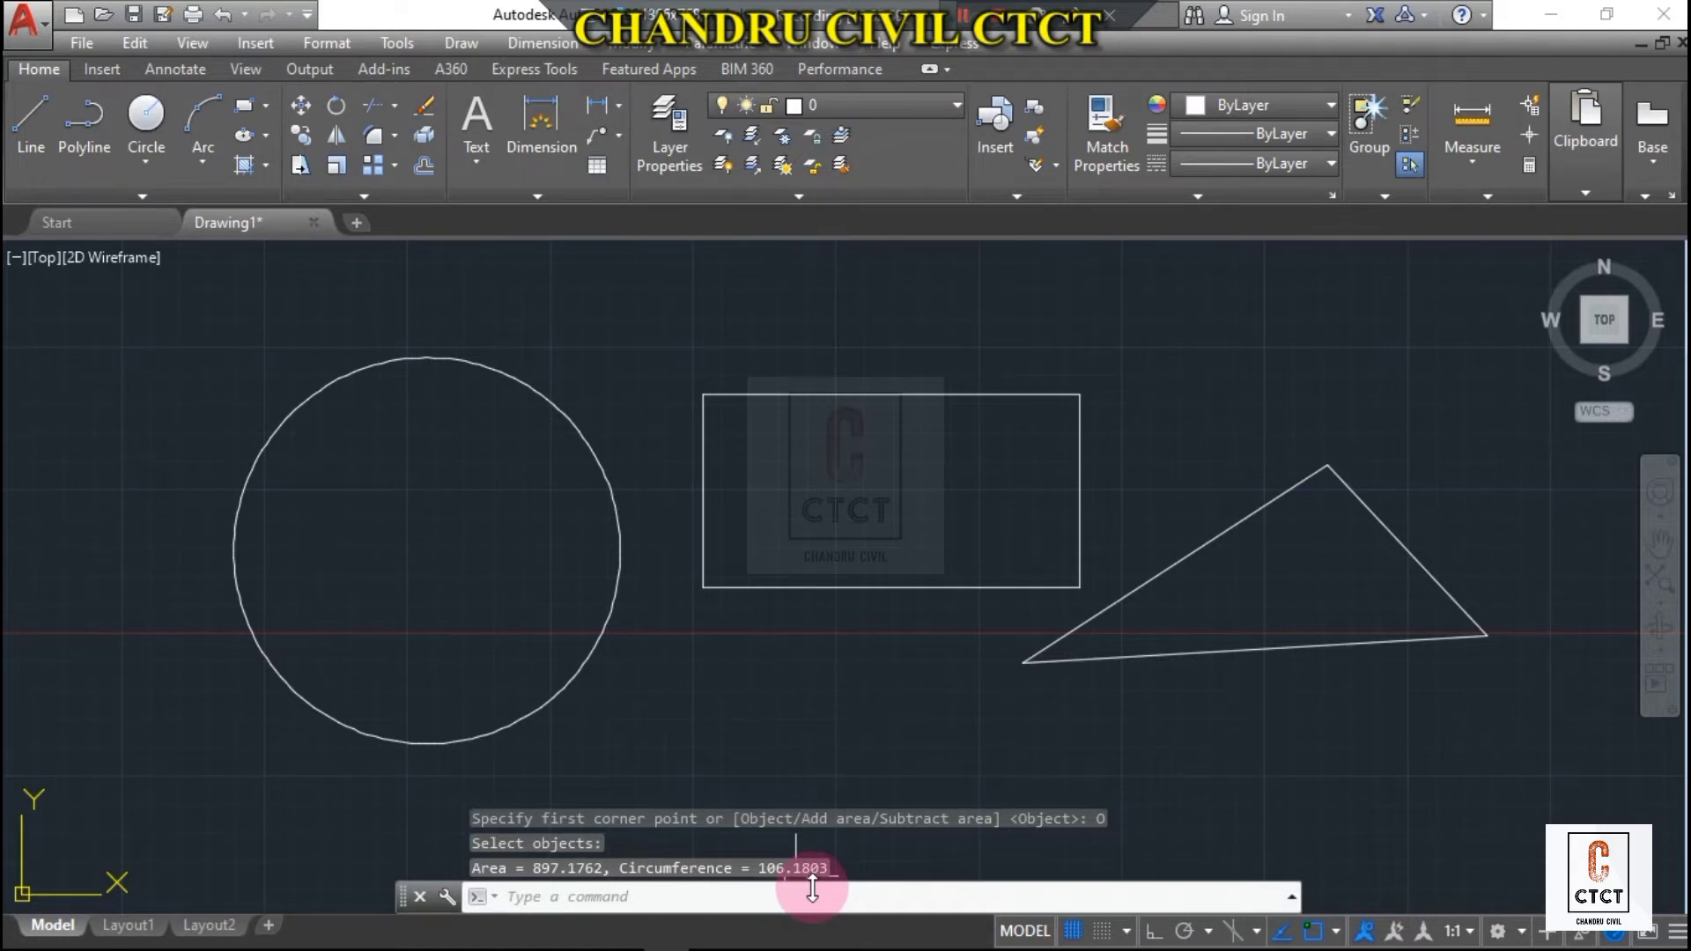
scroll(1396, 568, "up", 2)
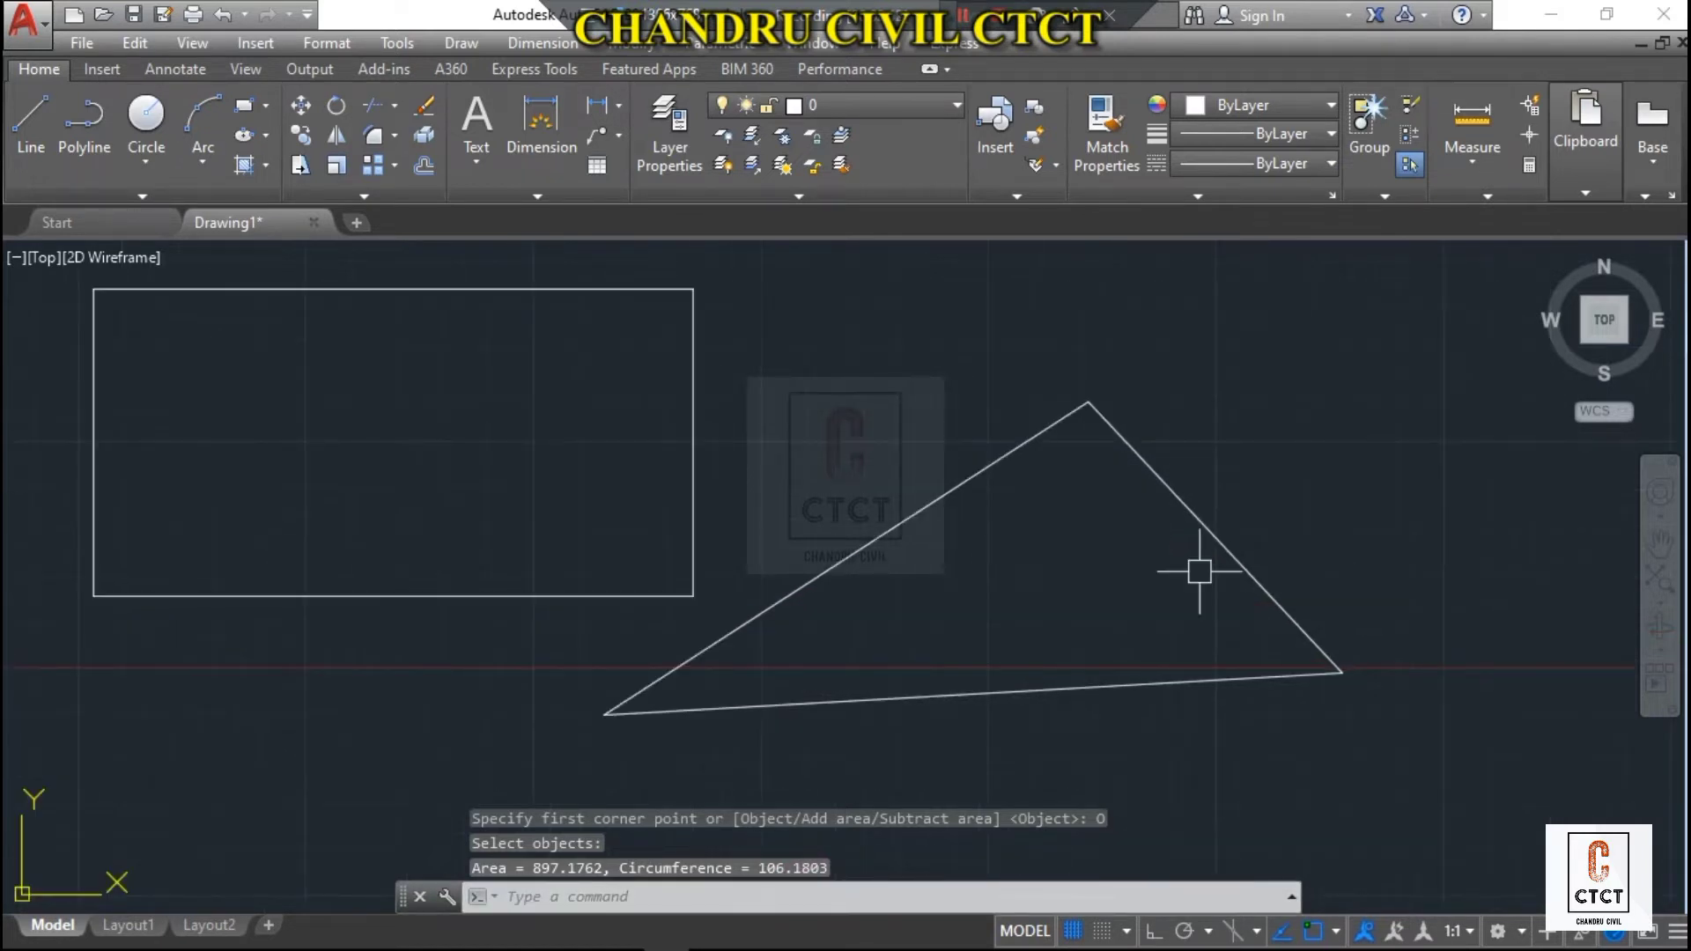
type("A")
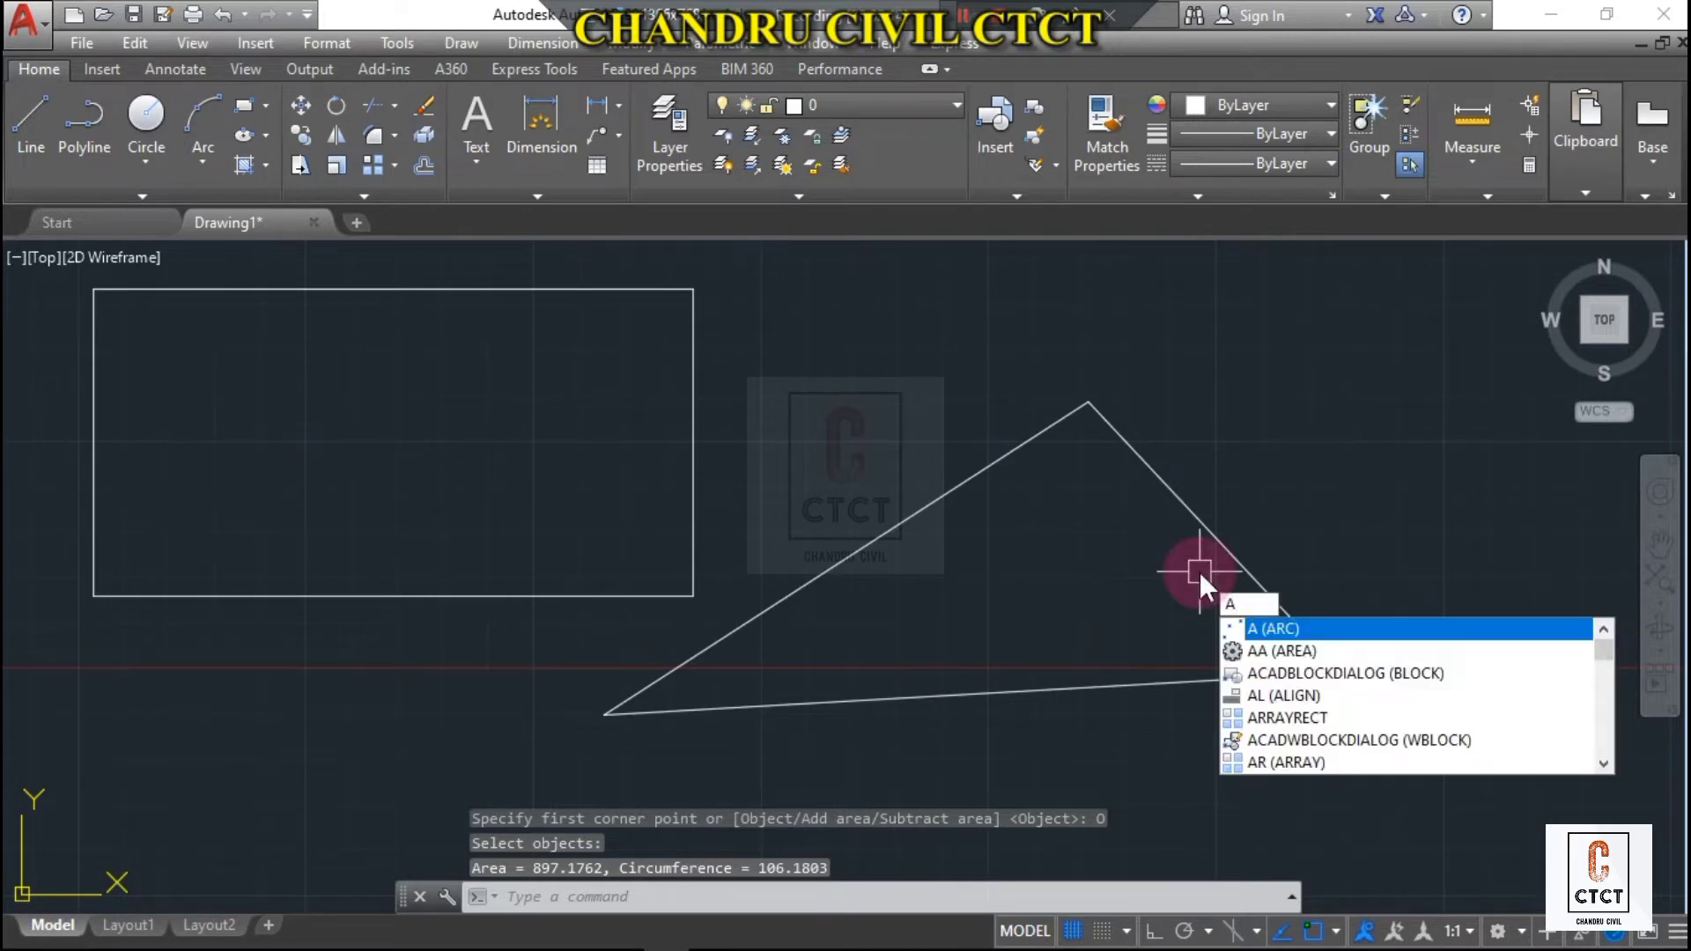
key("Escape")
key("Escape")
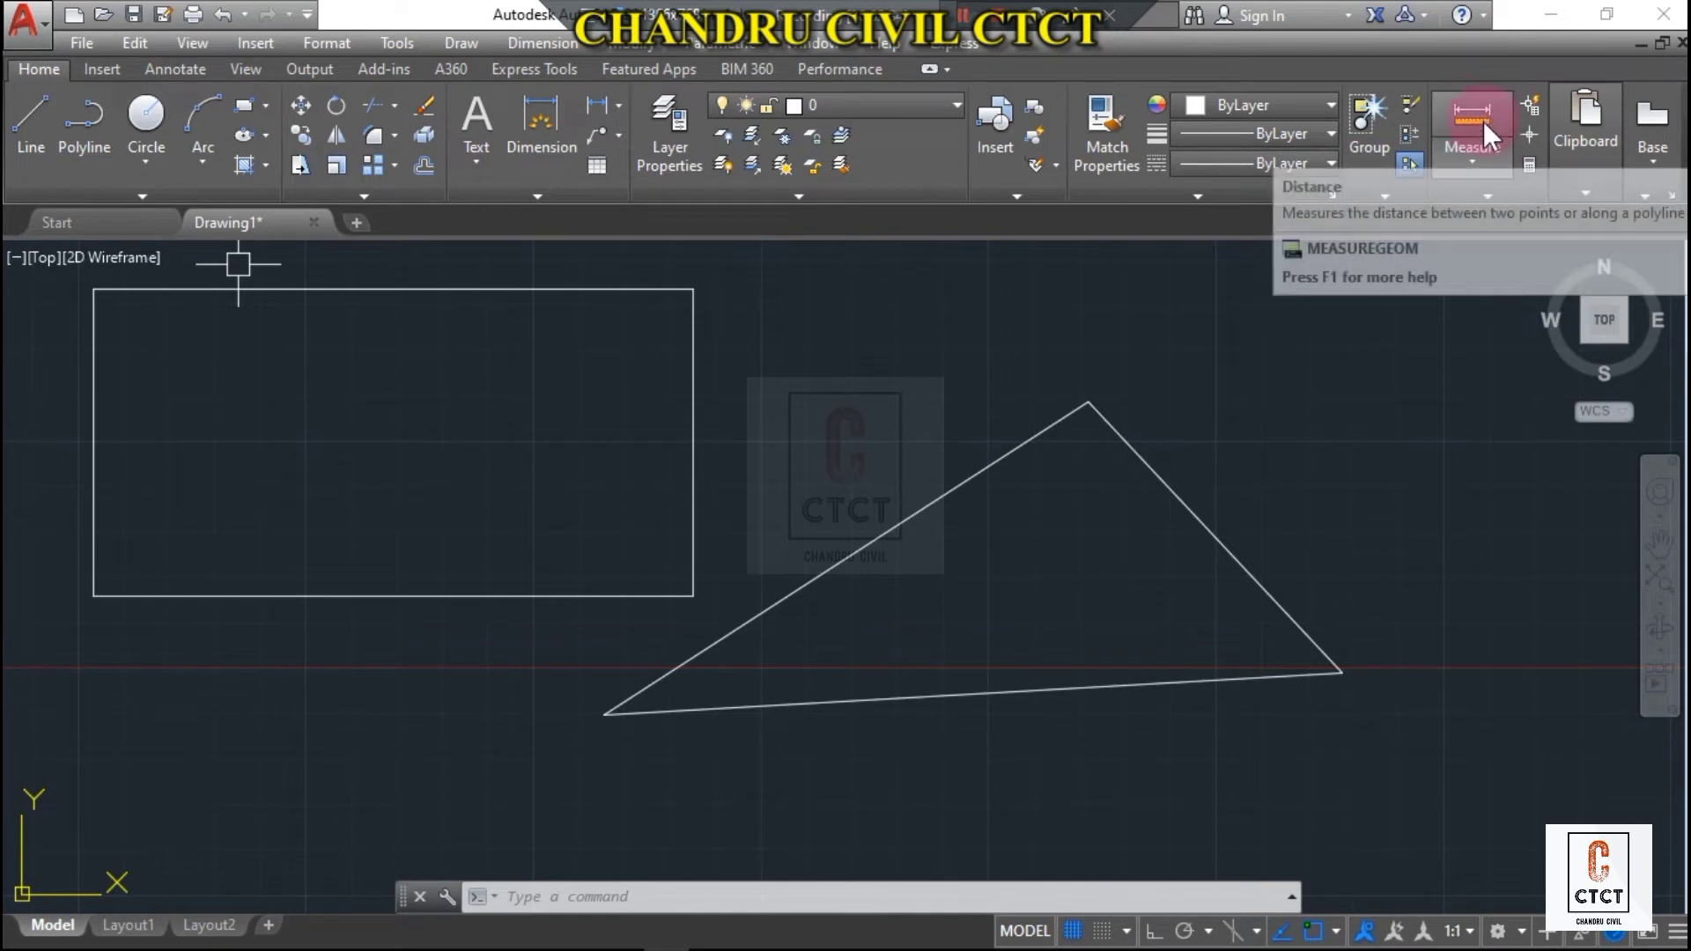
- Try to measure the triangle's area with the Measure Area tool's Object option
left_click(1471, 148)
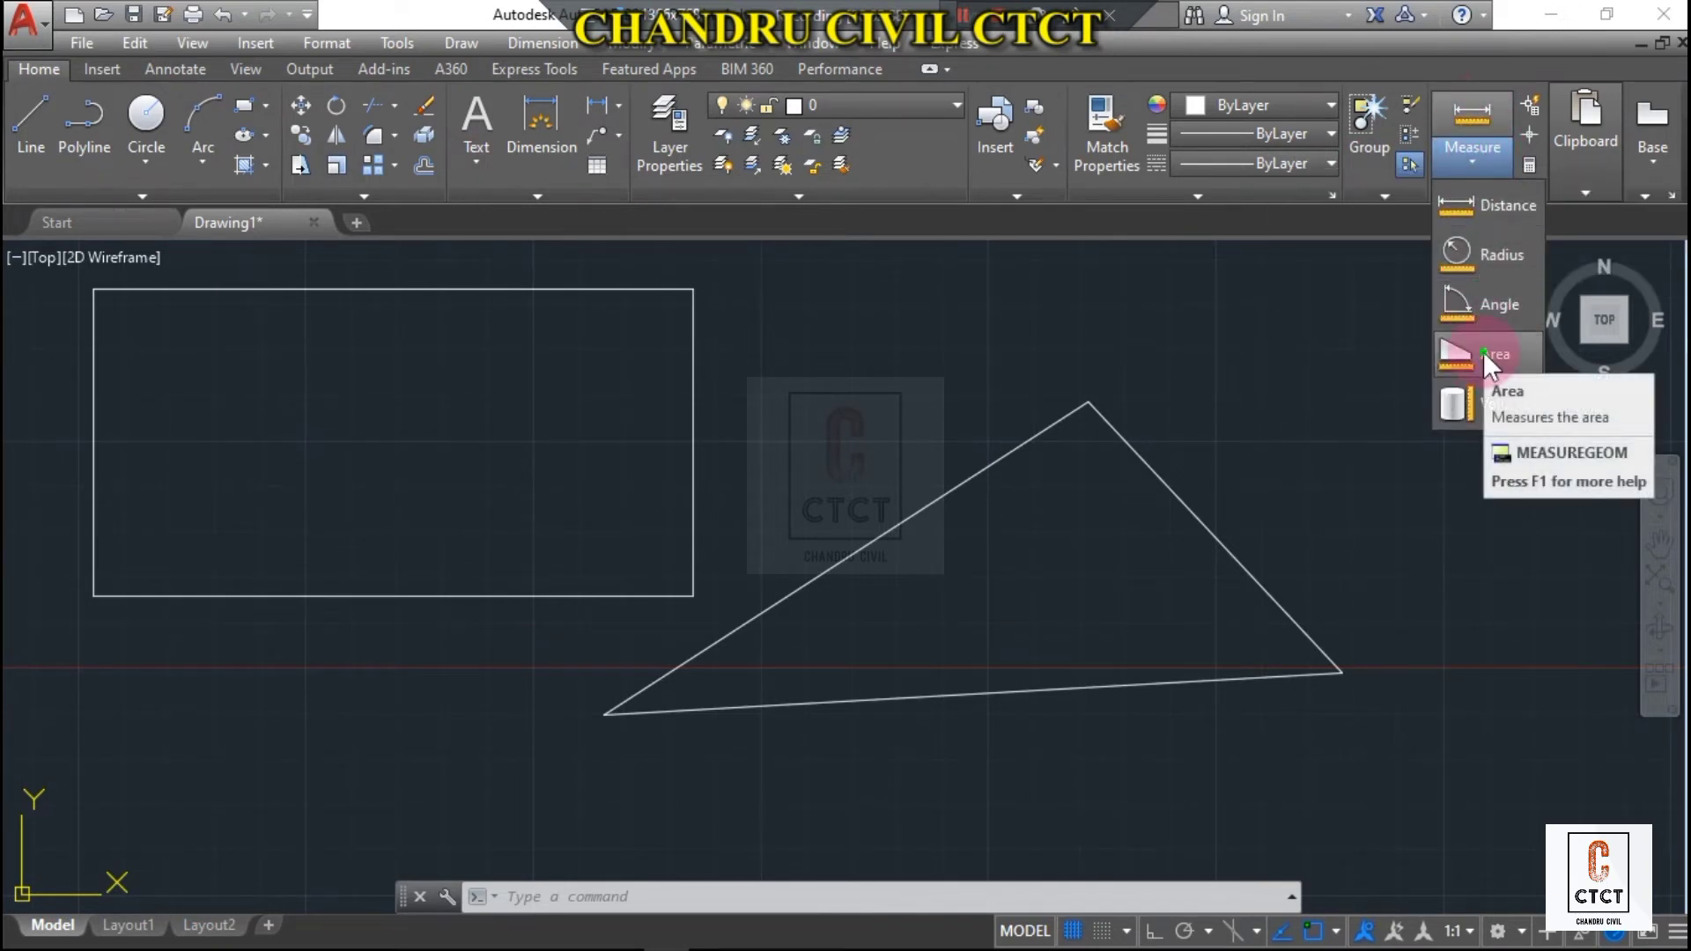
left_click(1483, 351)
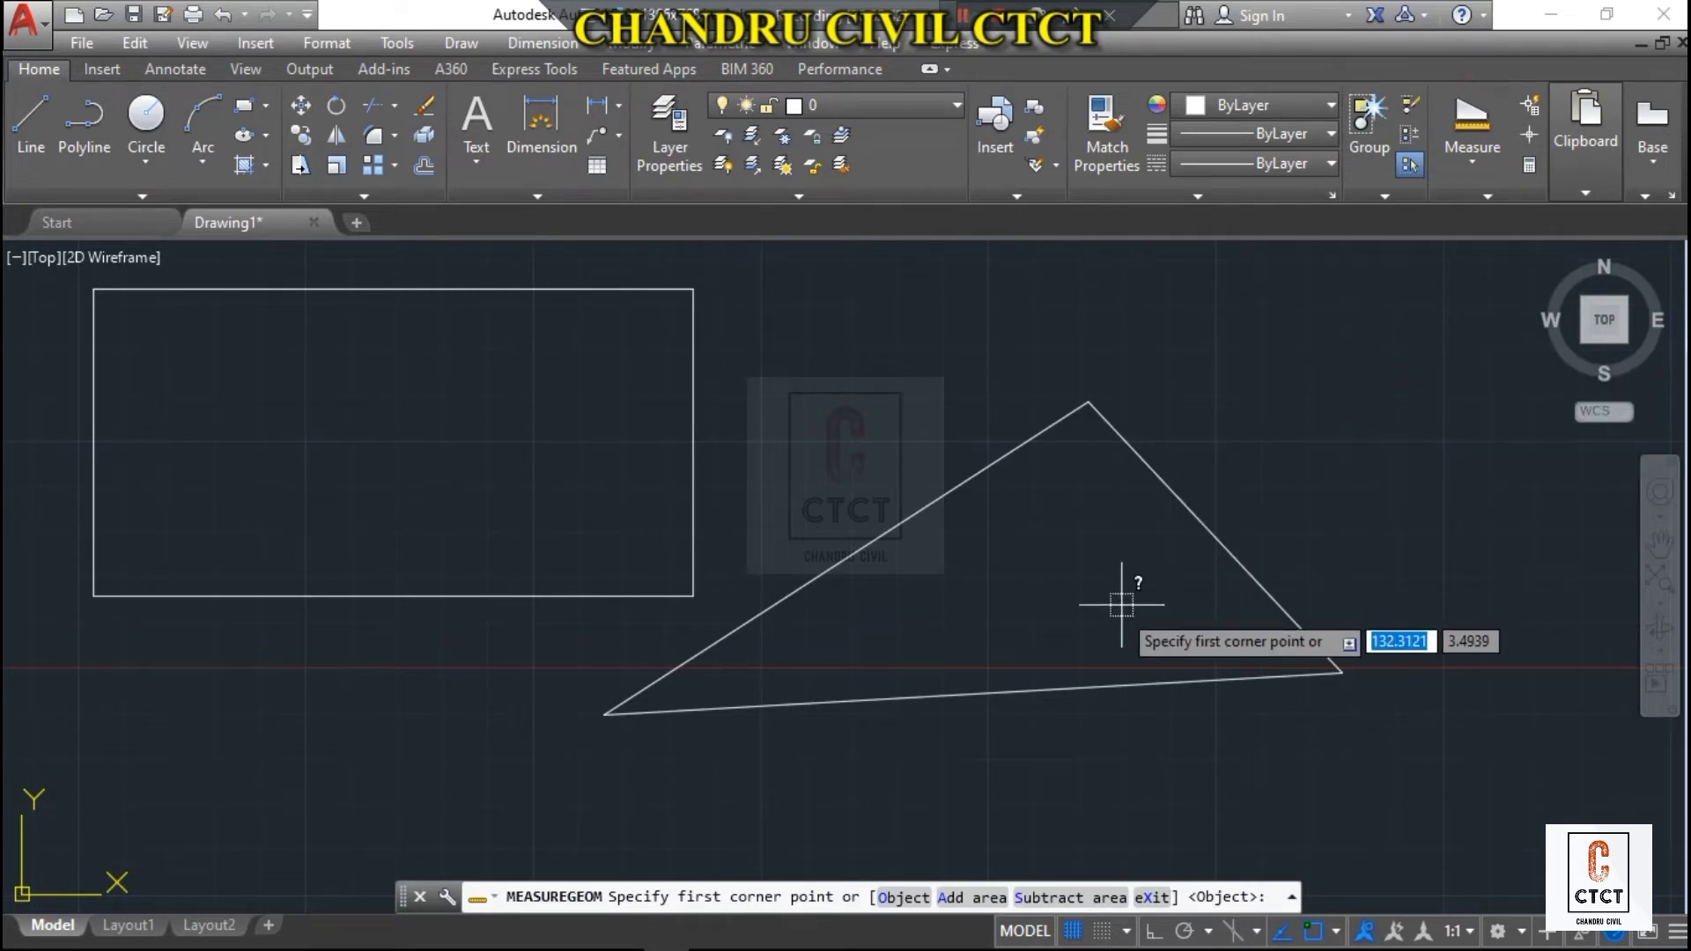
type("O")
key("Return")
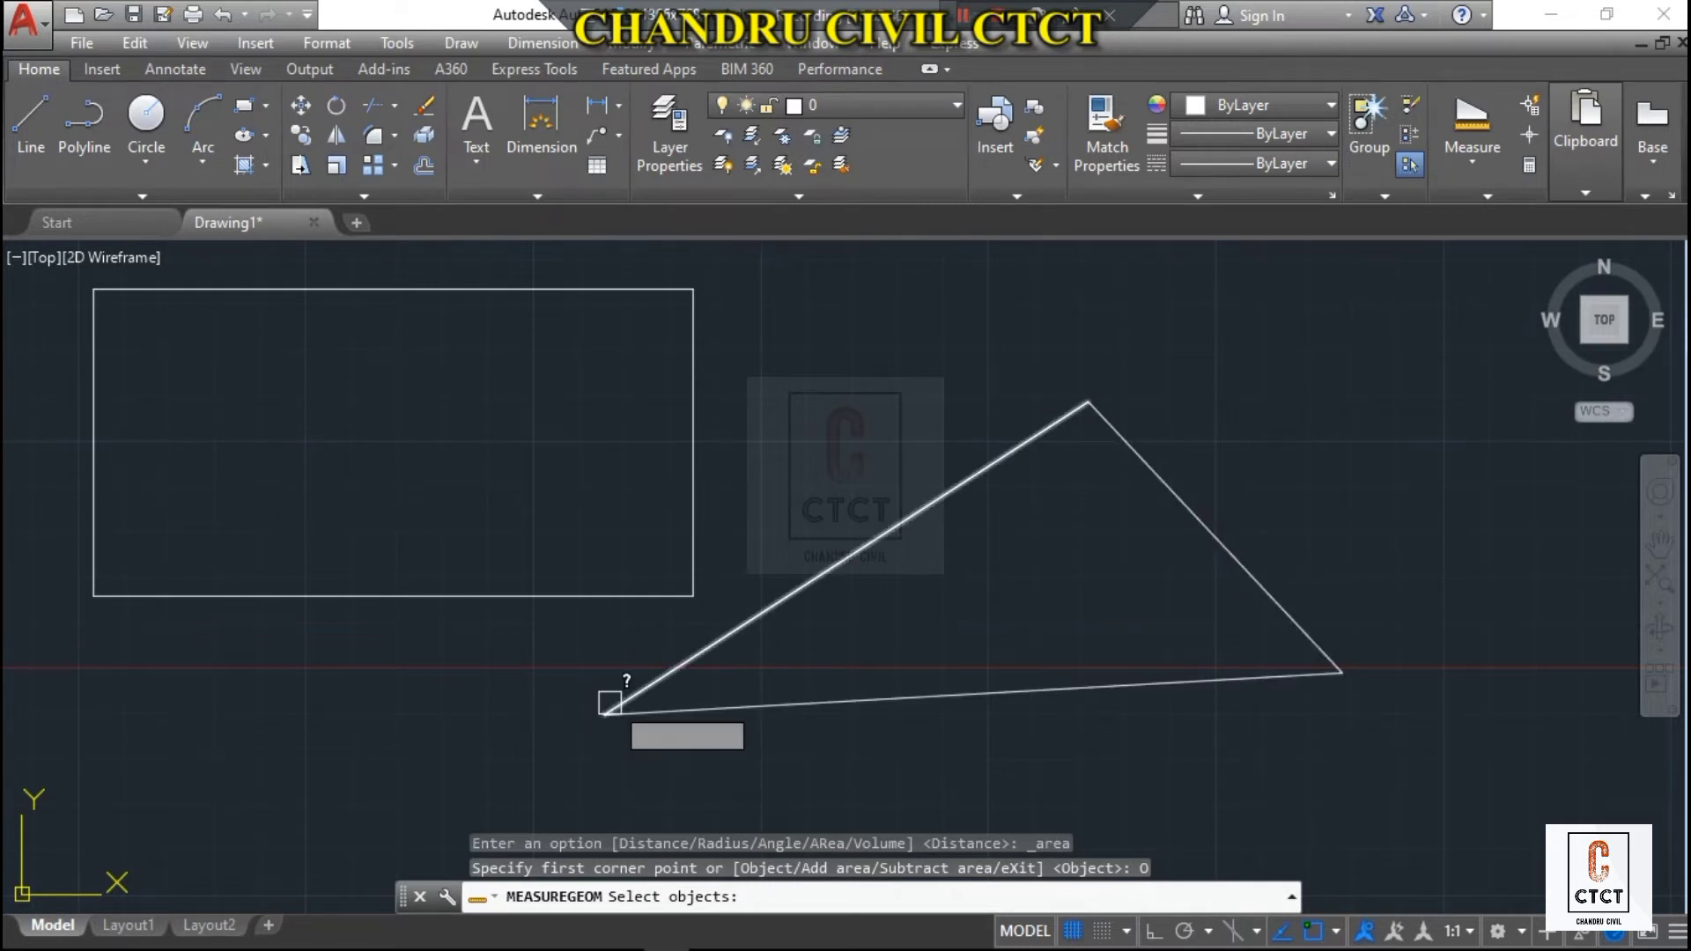
key("Escape")
- Measure the triangle's area and perimeter with MEASUREGEOM's Area option by picking its three corners and returning to the first
right_click(1094, 357)
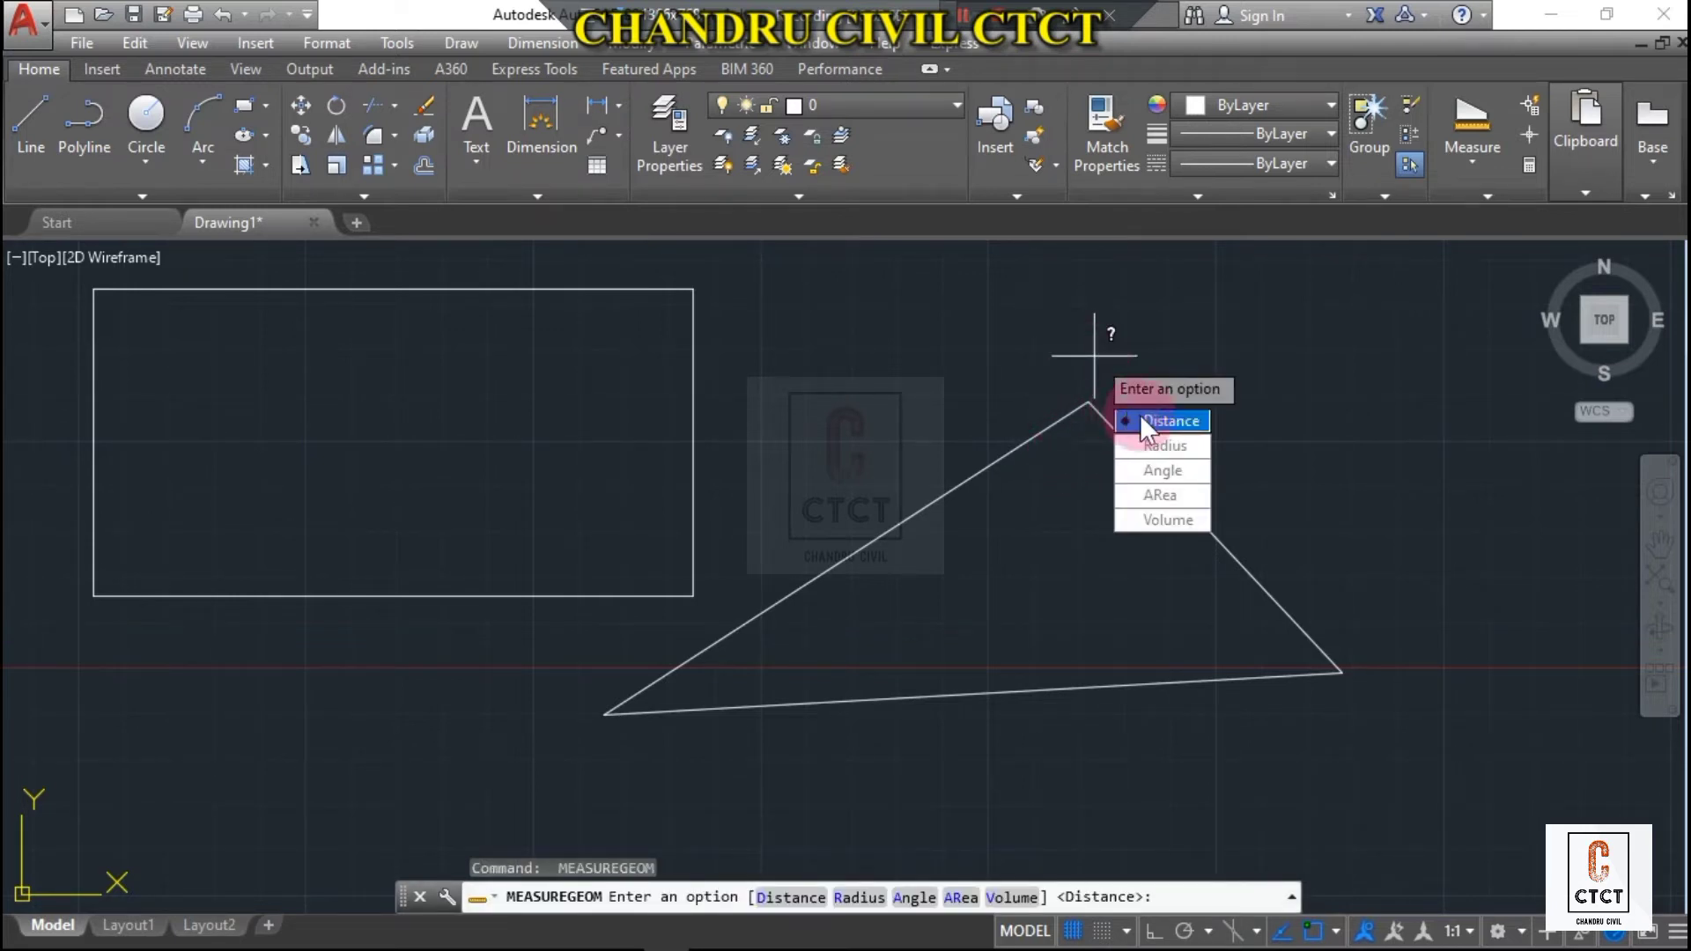
left_click(1155, 494)
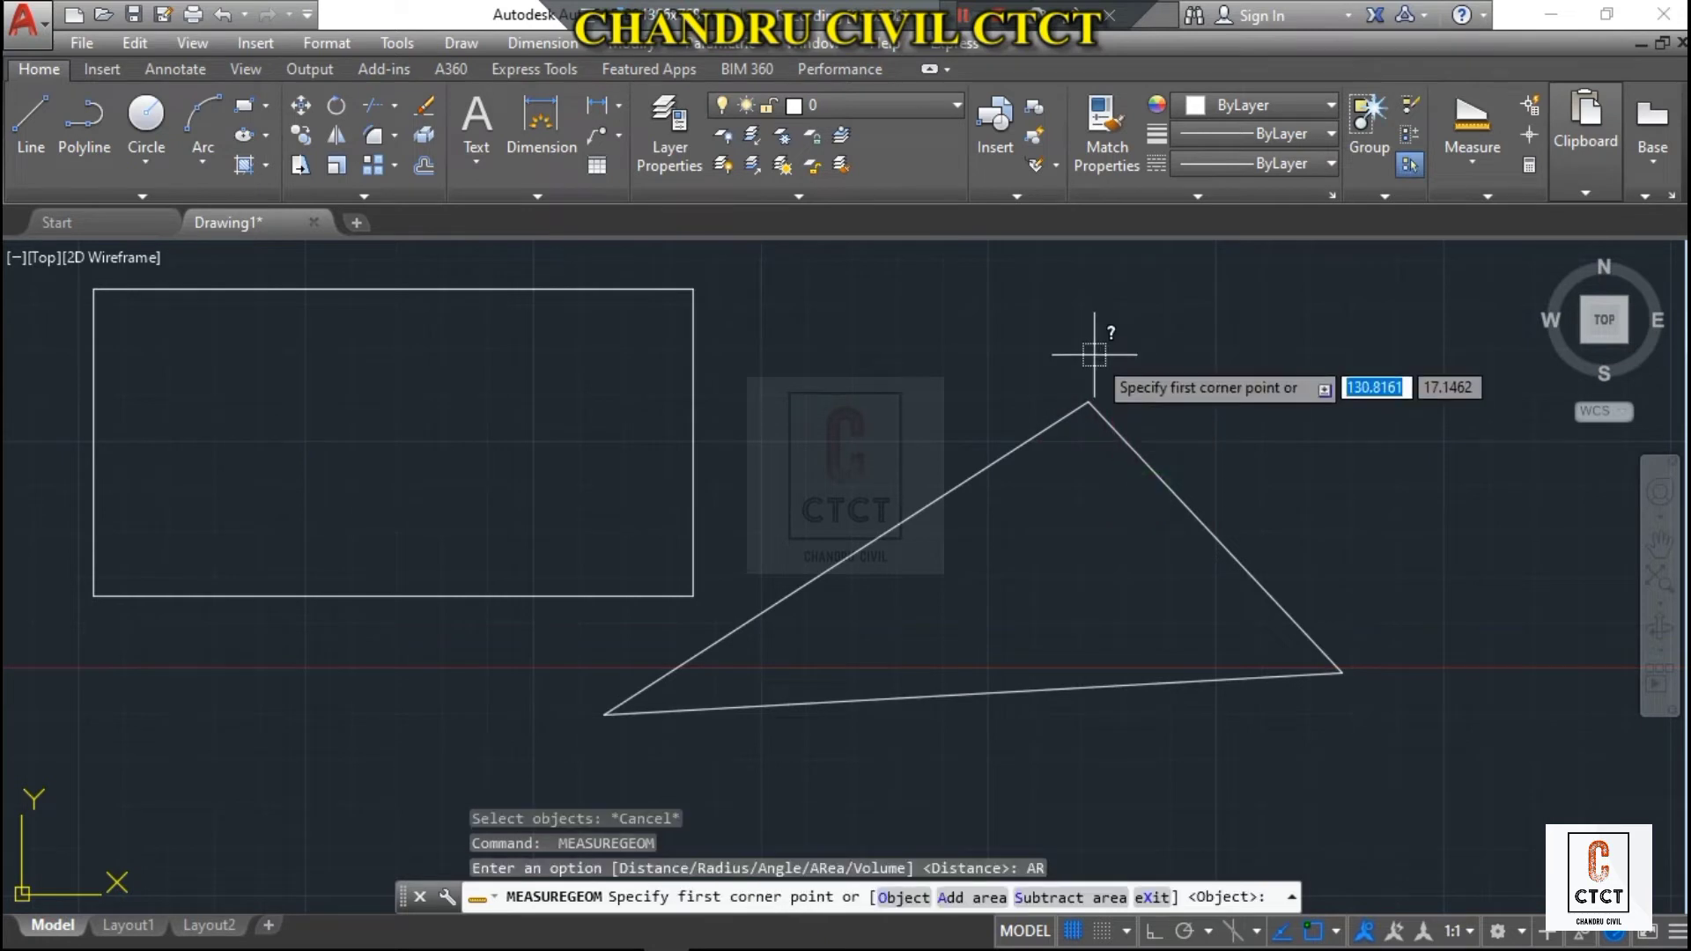
left_click(1086, 401)
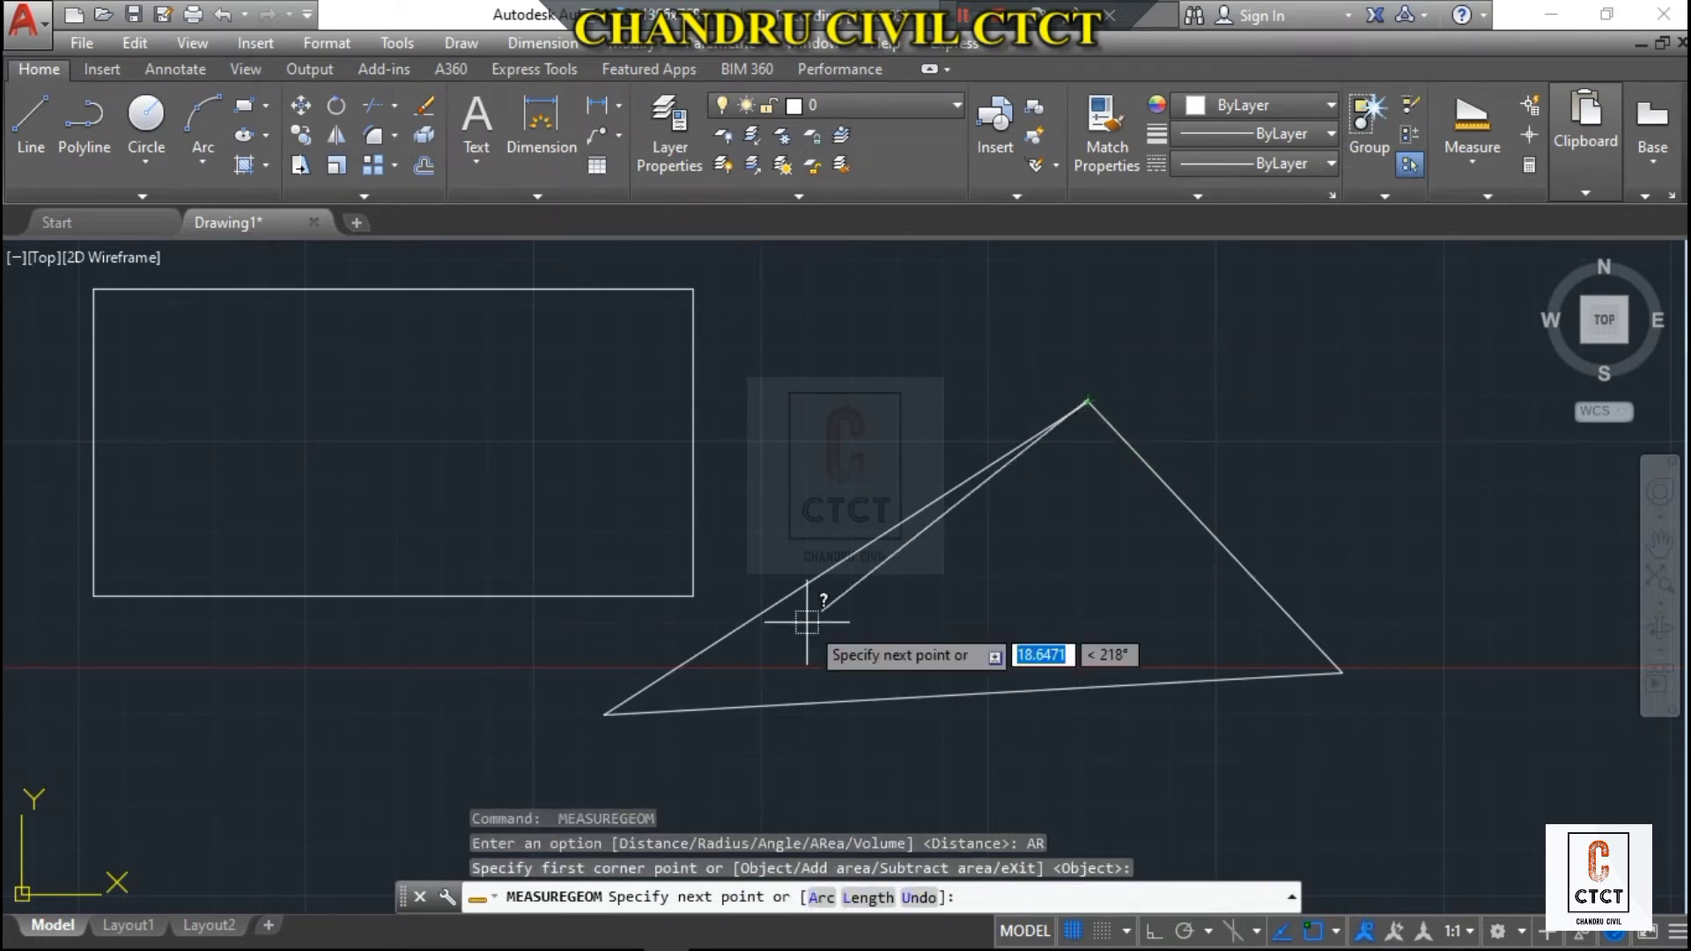
left_click(603, 713)
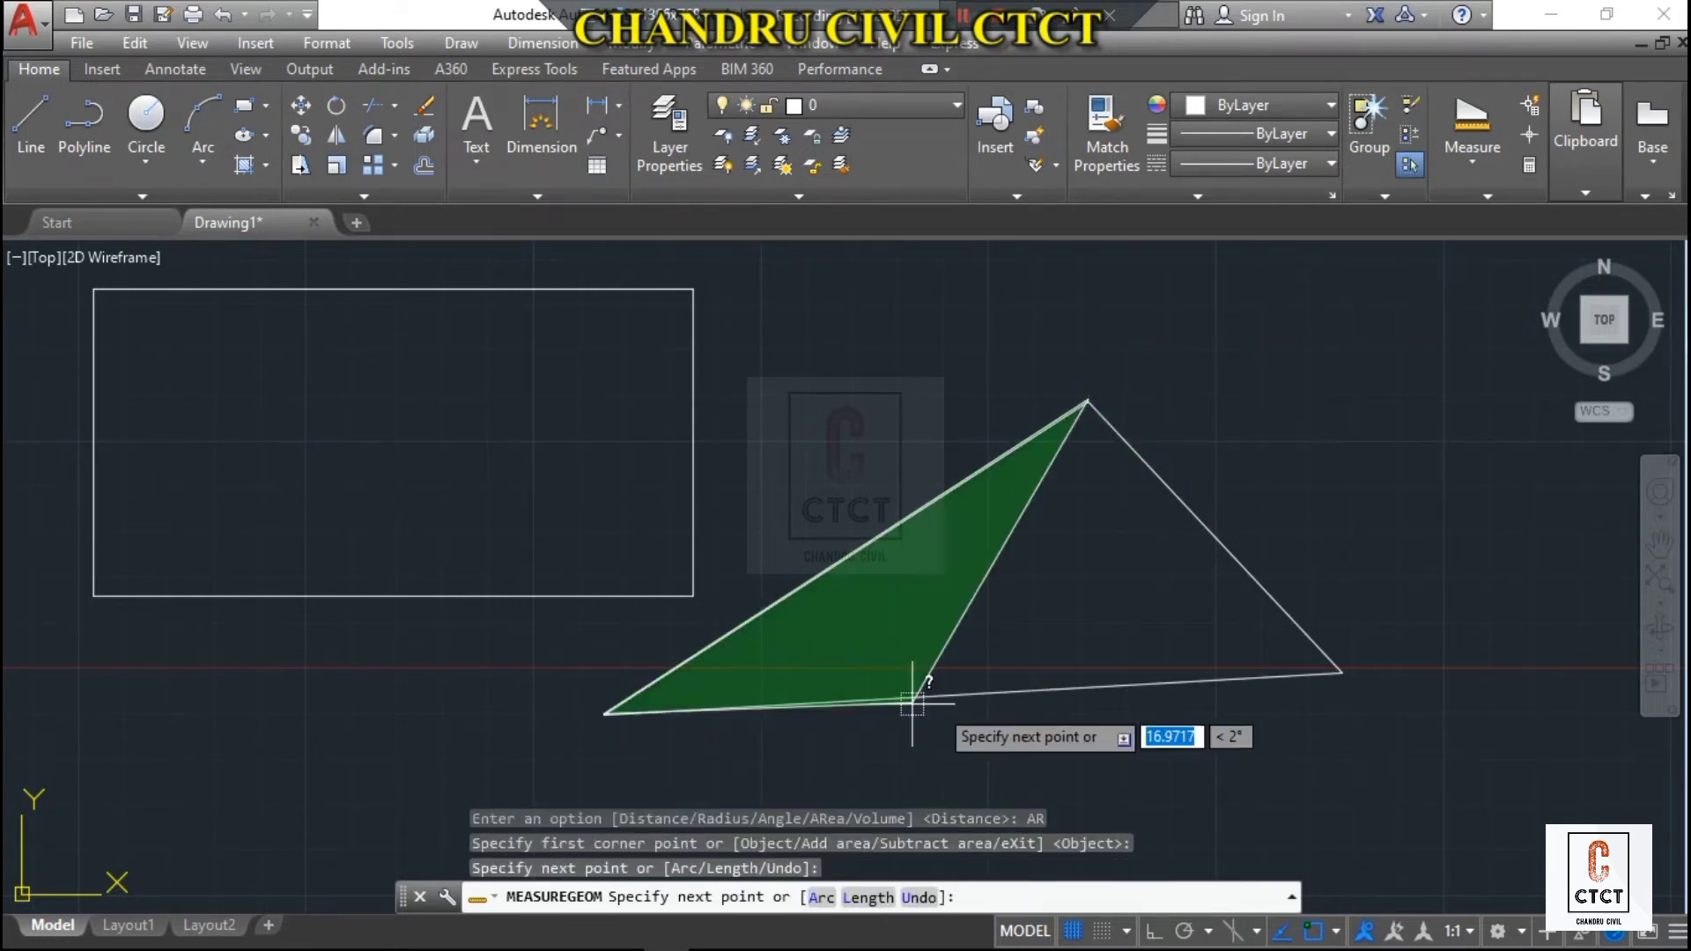
left_click(1341, 672)
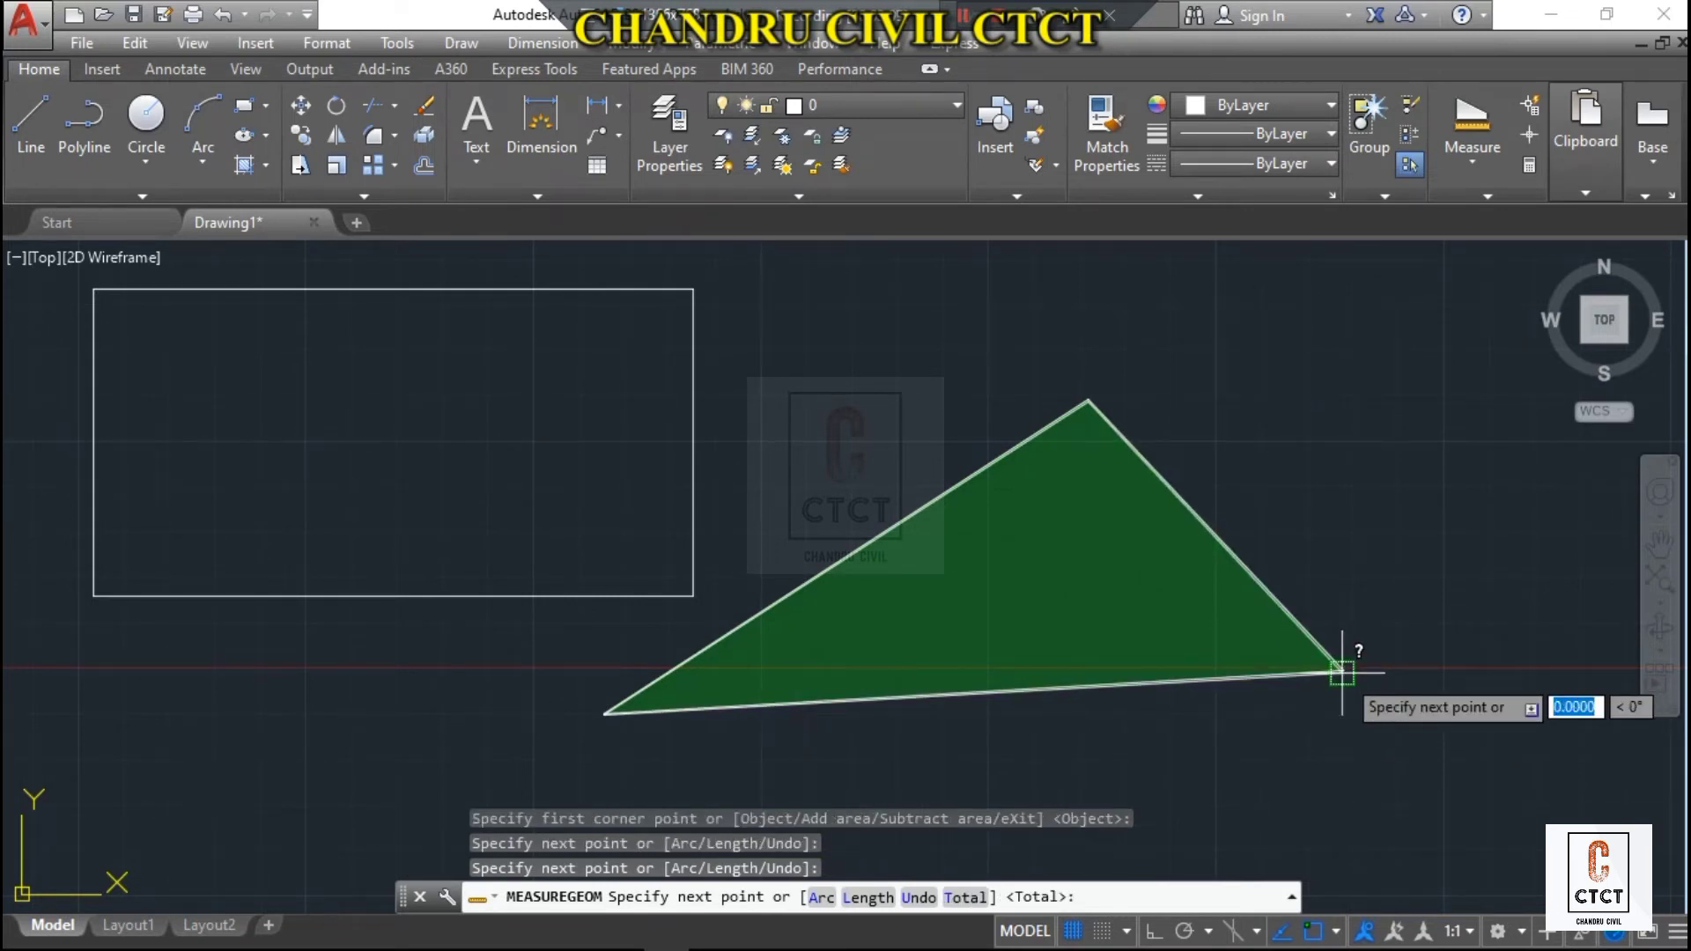
left_click(1087, 401)
key("Return")
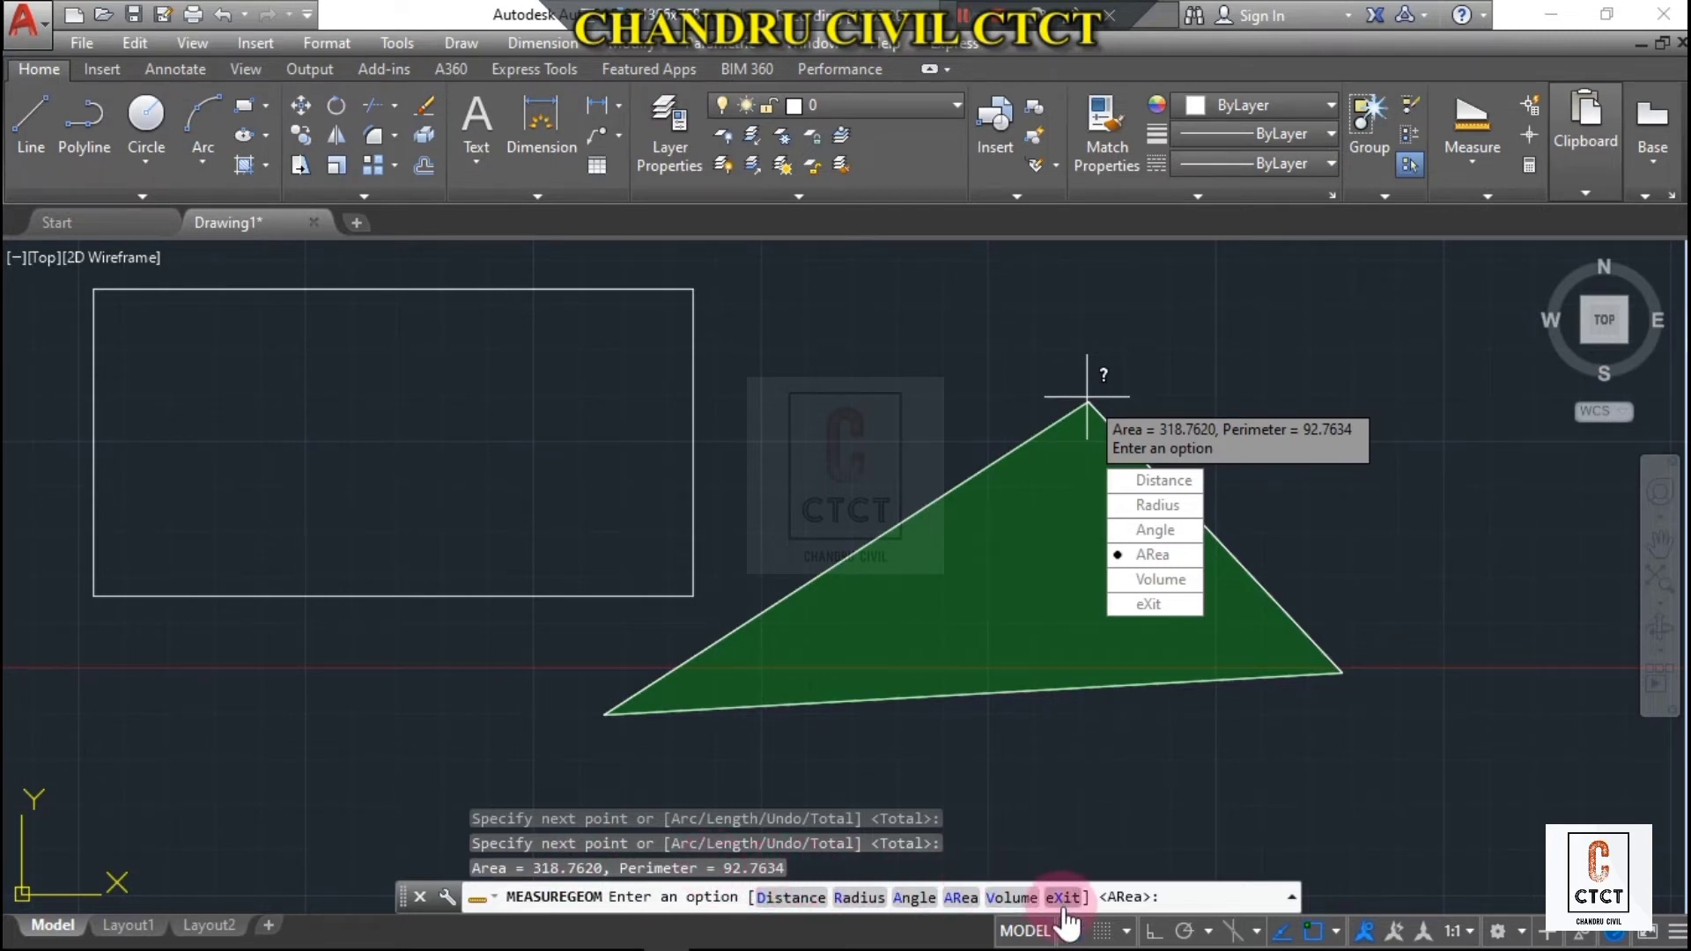
left_click(908, 897)
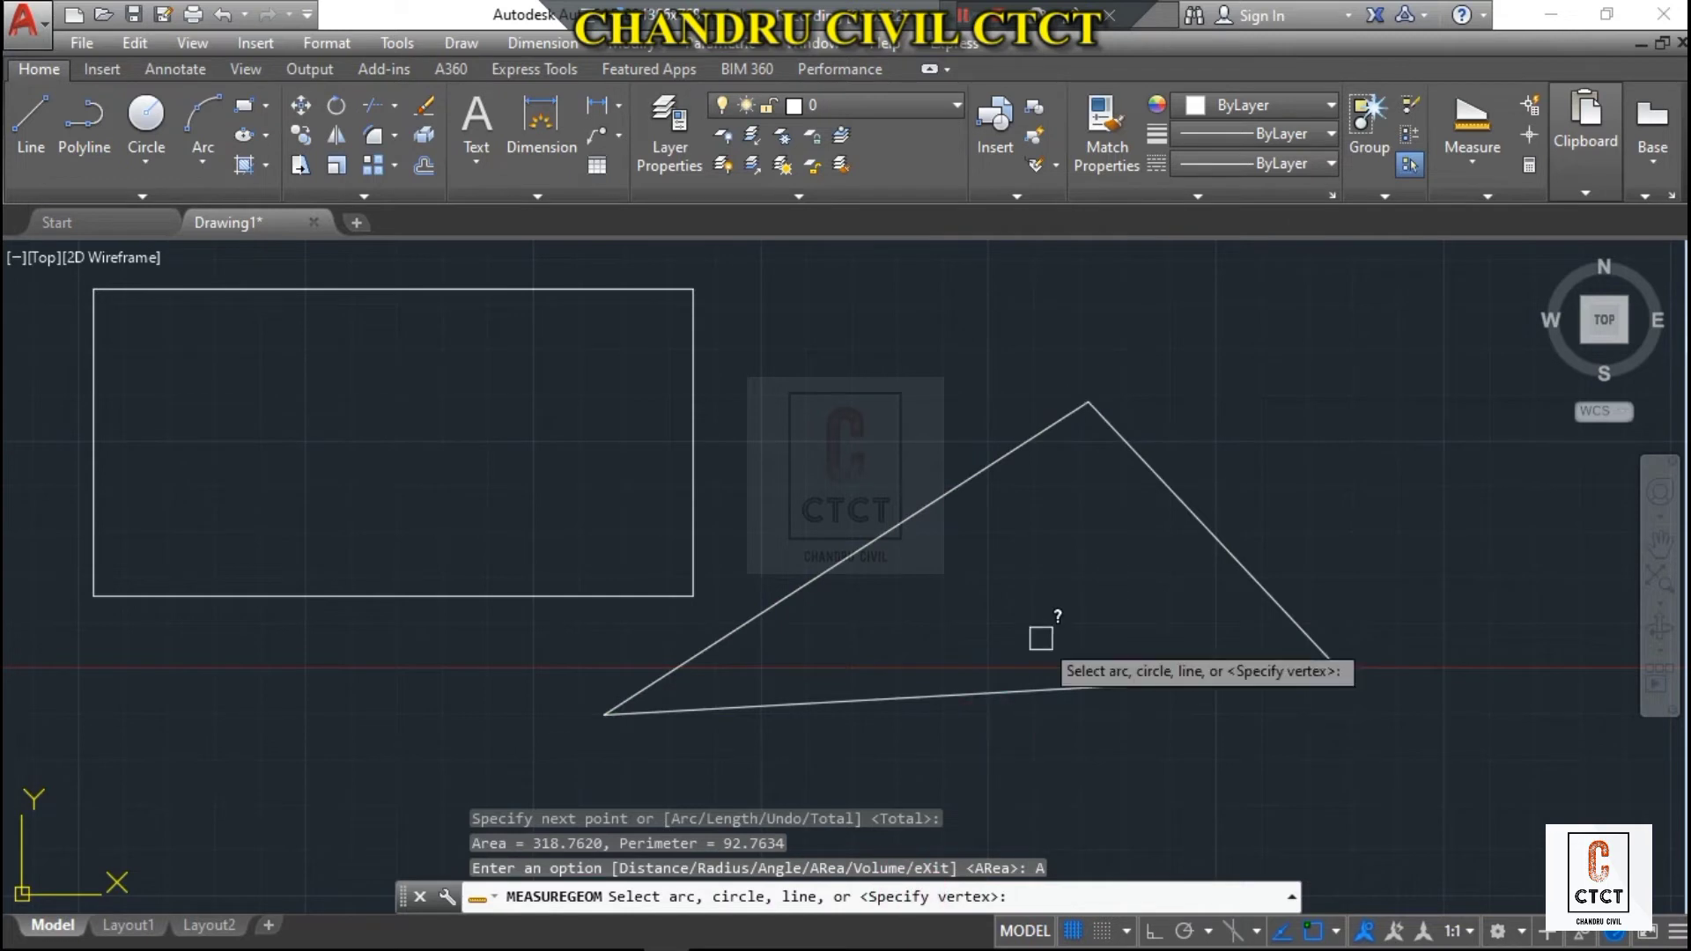
key("Escape")
key("Escape")
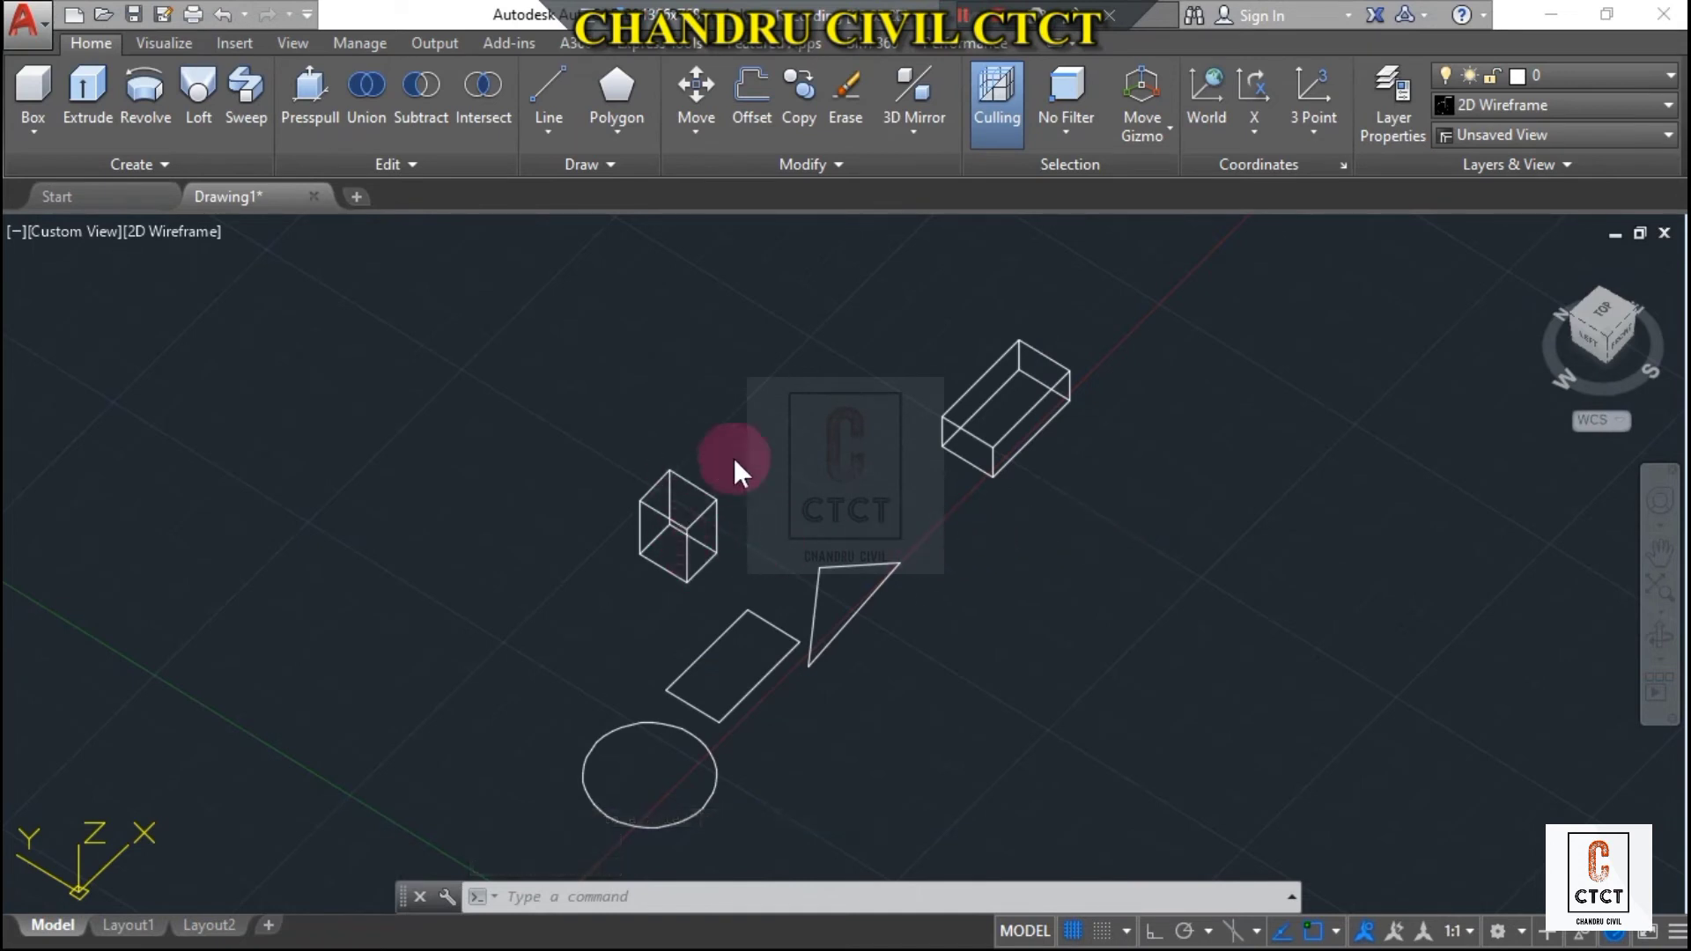
- Measure the volume of the tall box solid beside the rectangle with the VOLUME (MASSPROP) command, without writing the analysis to a file
scroll(683, 558, "up", 6)
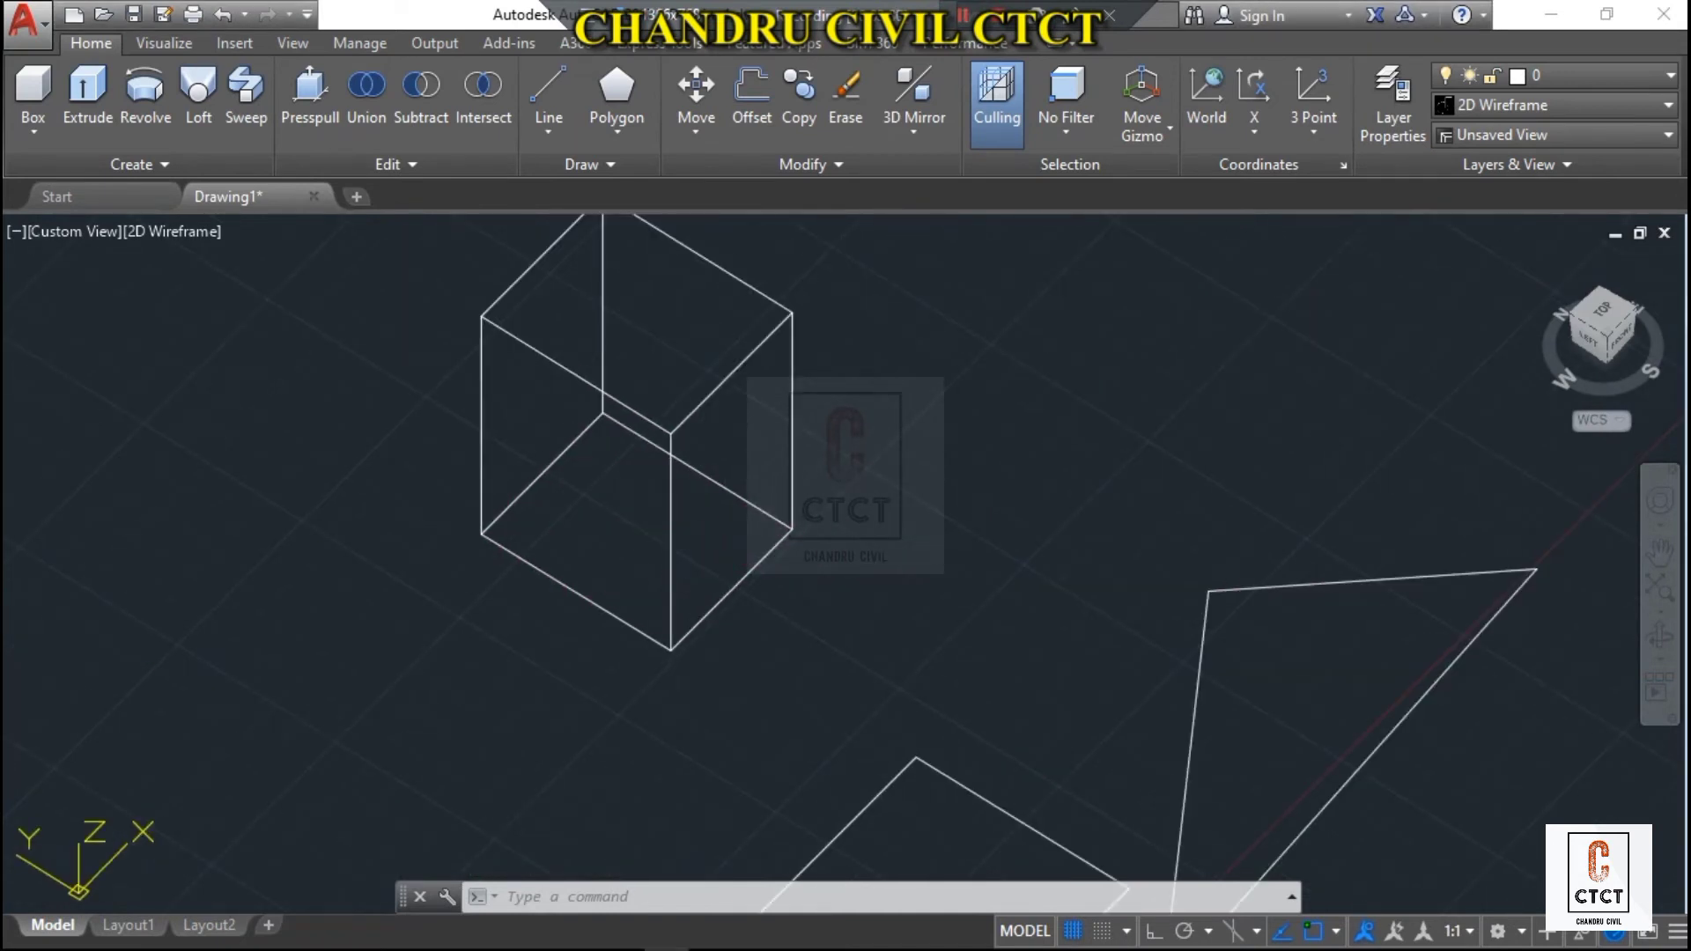
scroll(765, 568, "down", 4)
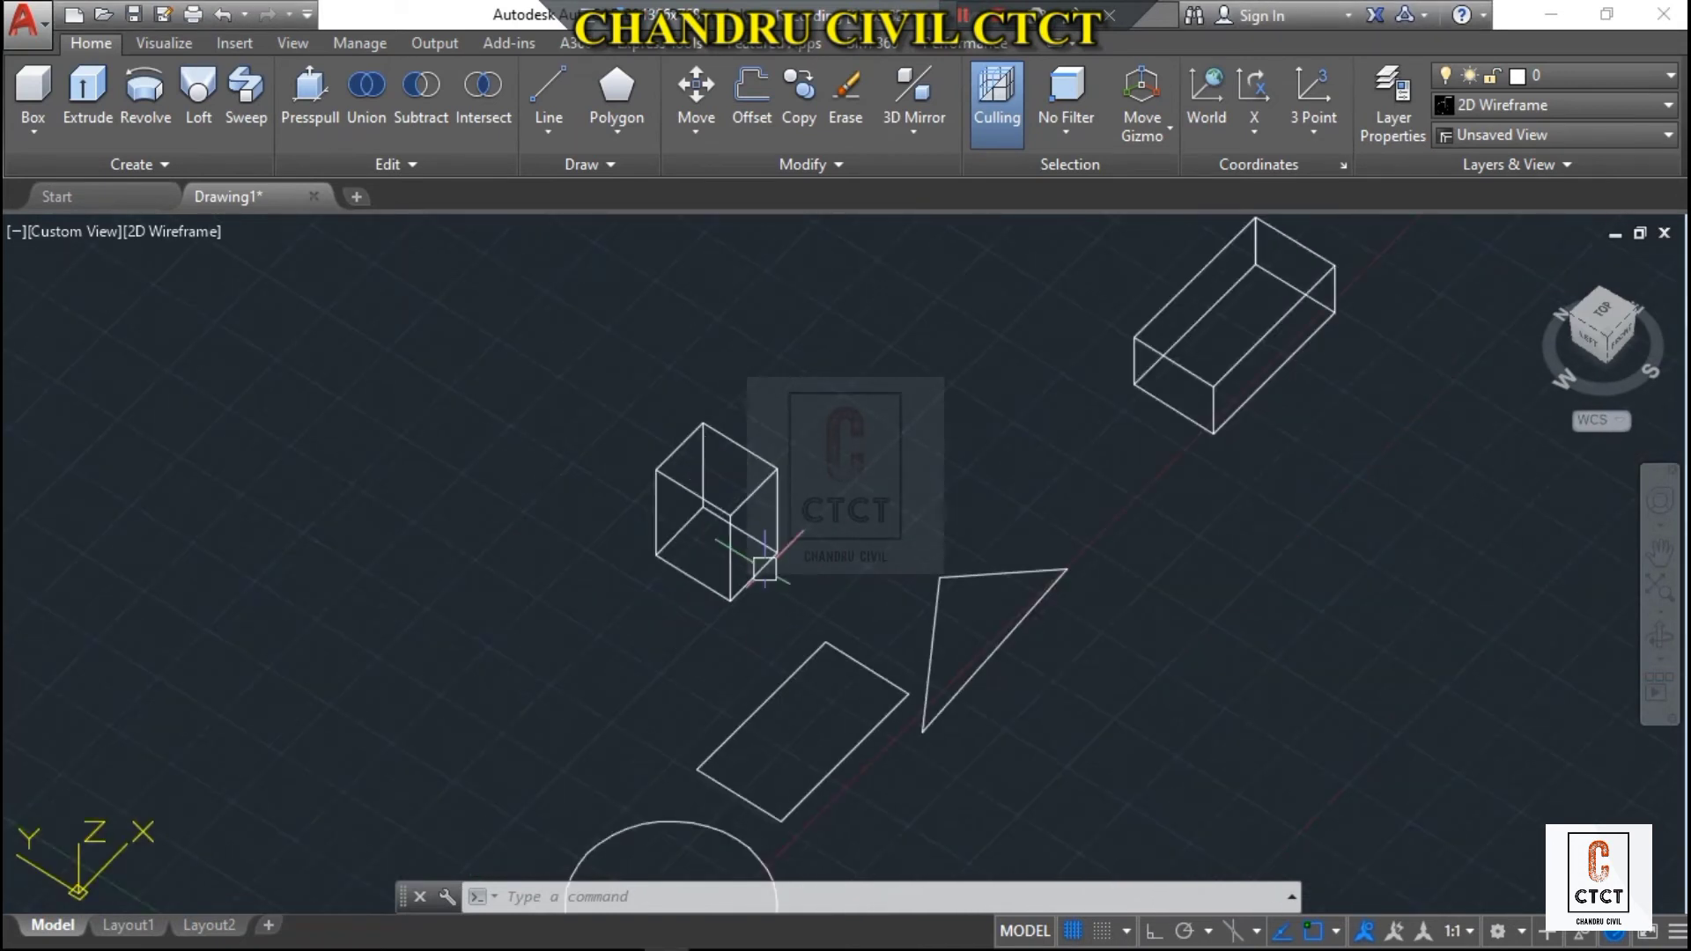
scroll(764, 568, "up", 2)
type("VOLUME")
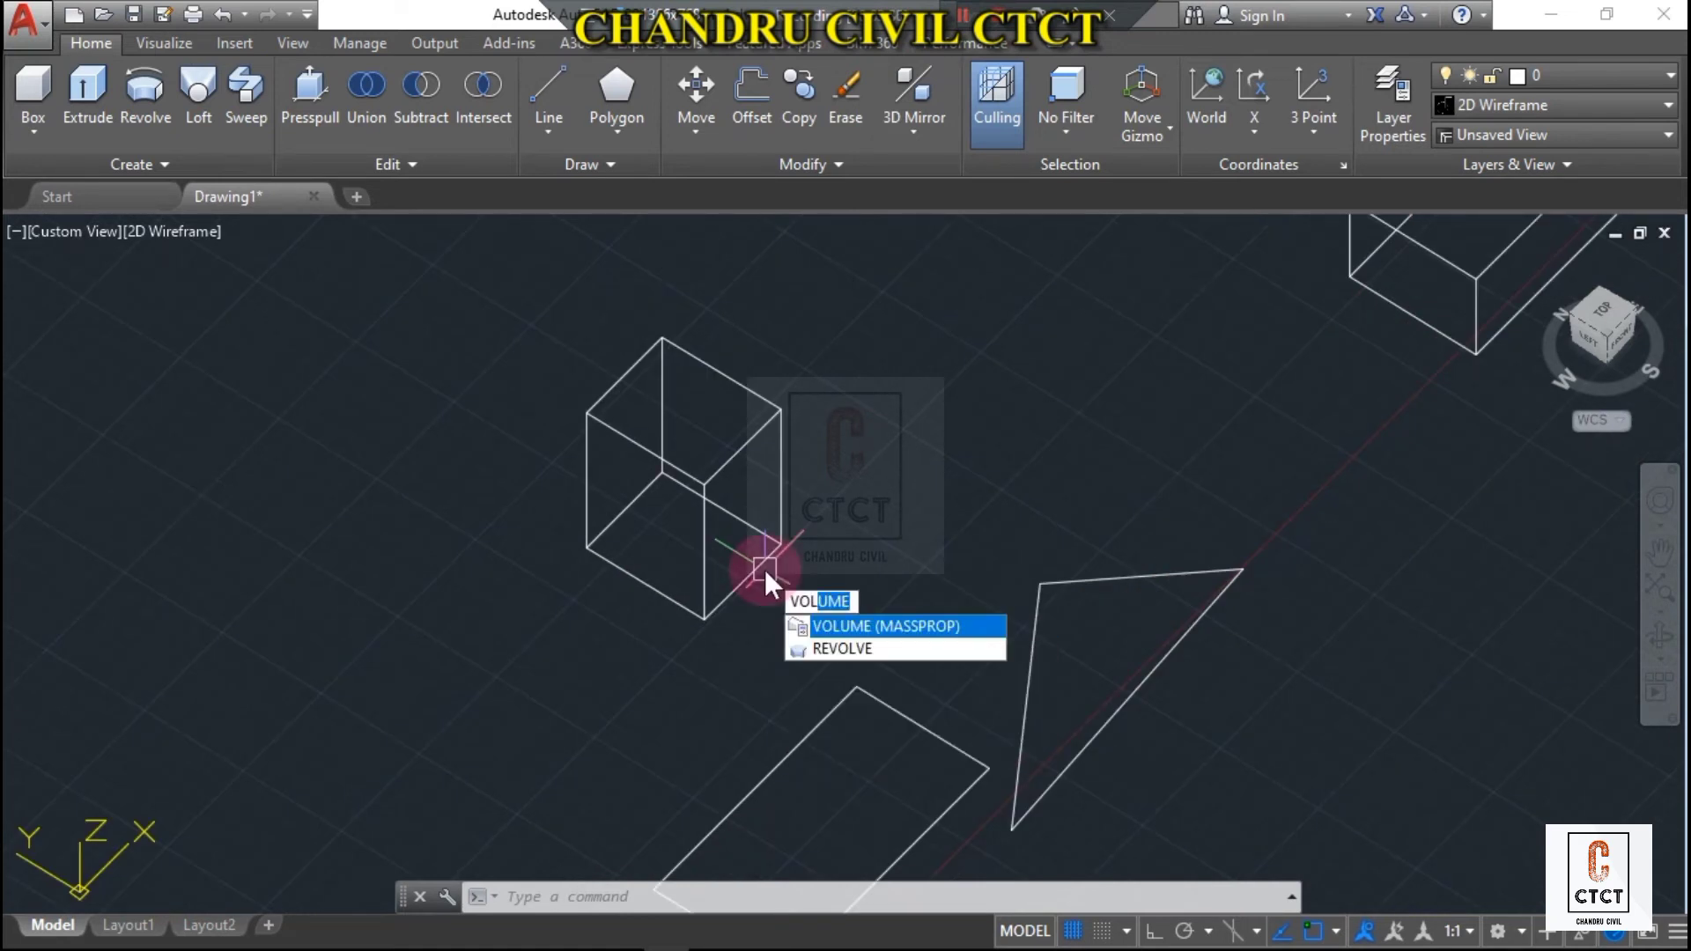
key("Return")
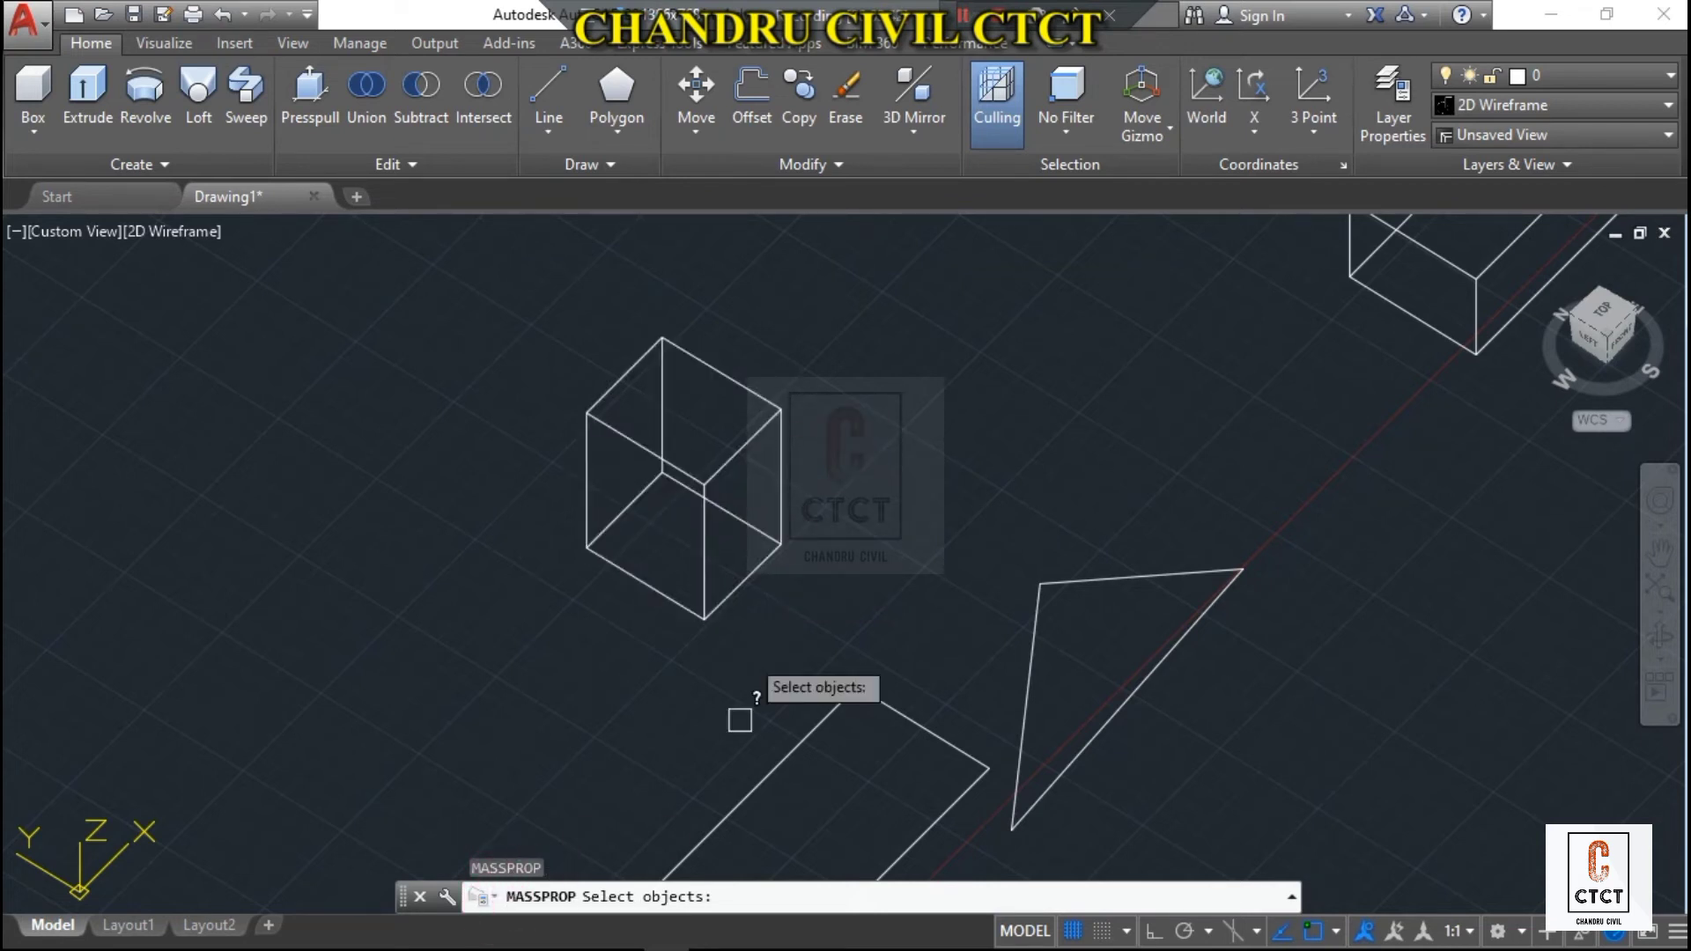
left_click(757, 403)
right_click(757, 403)
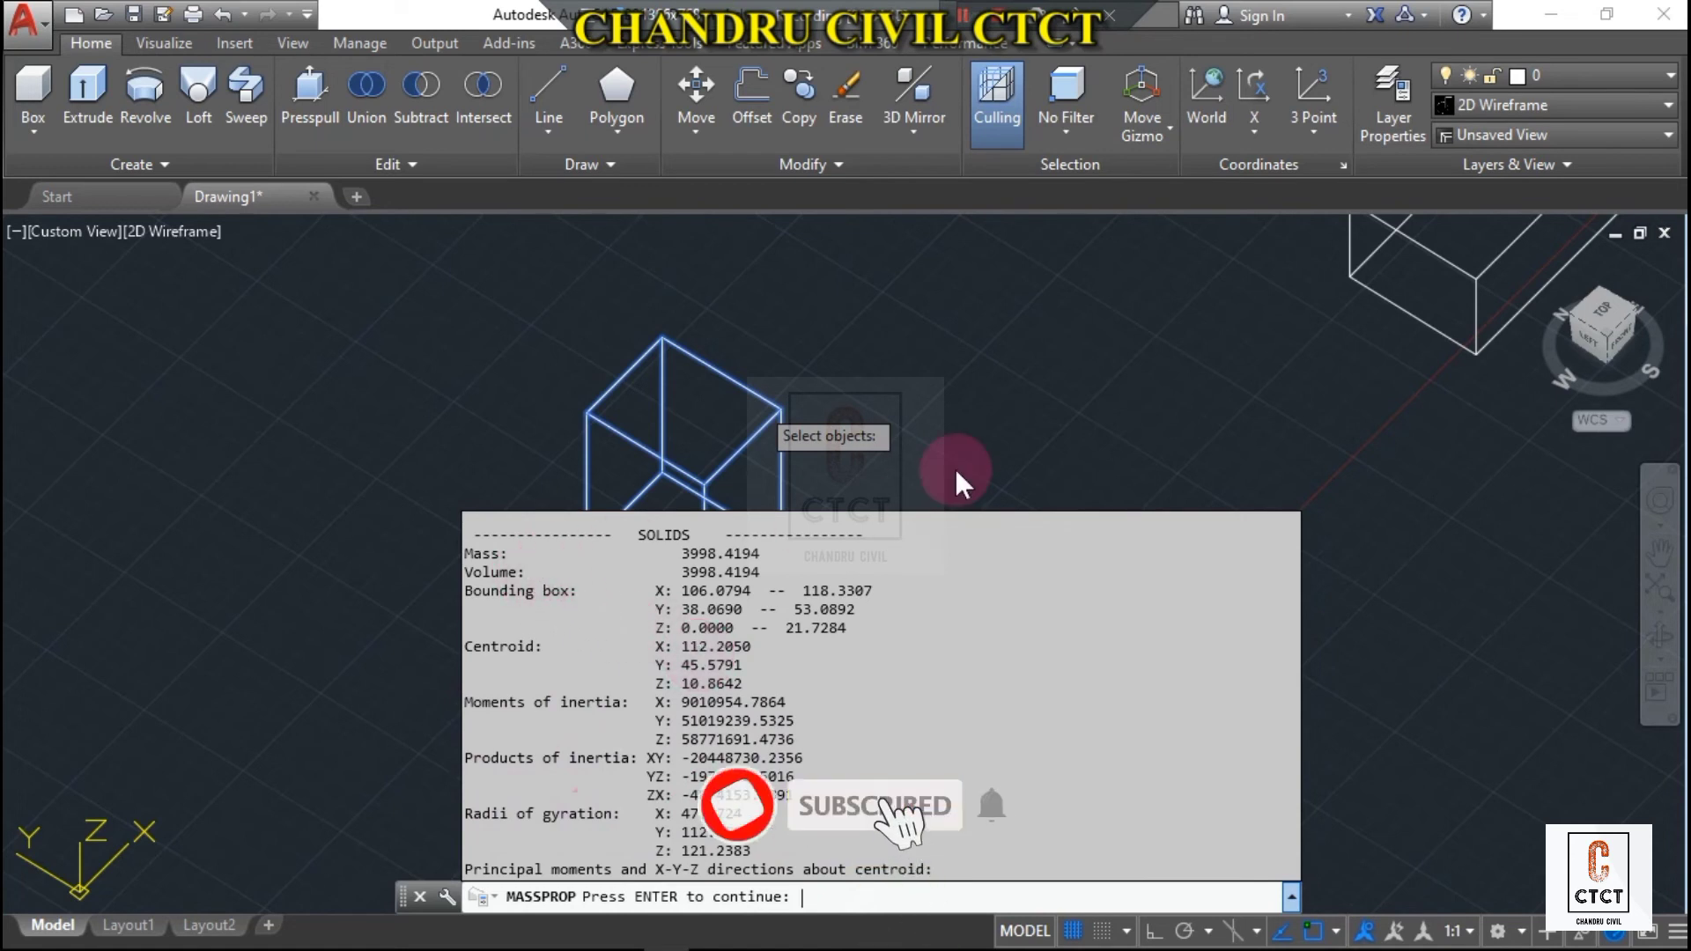
key("Return")
key("Escape")
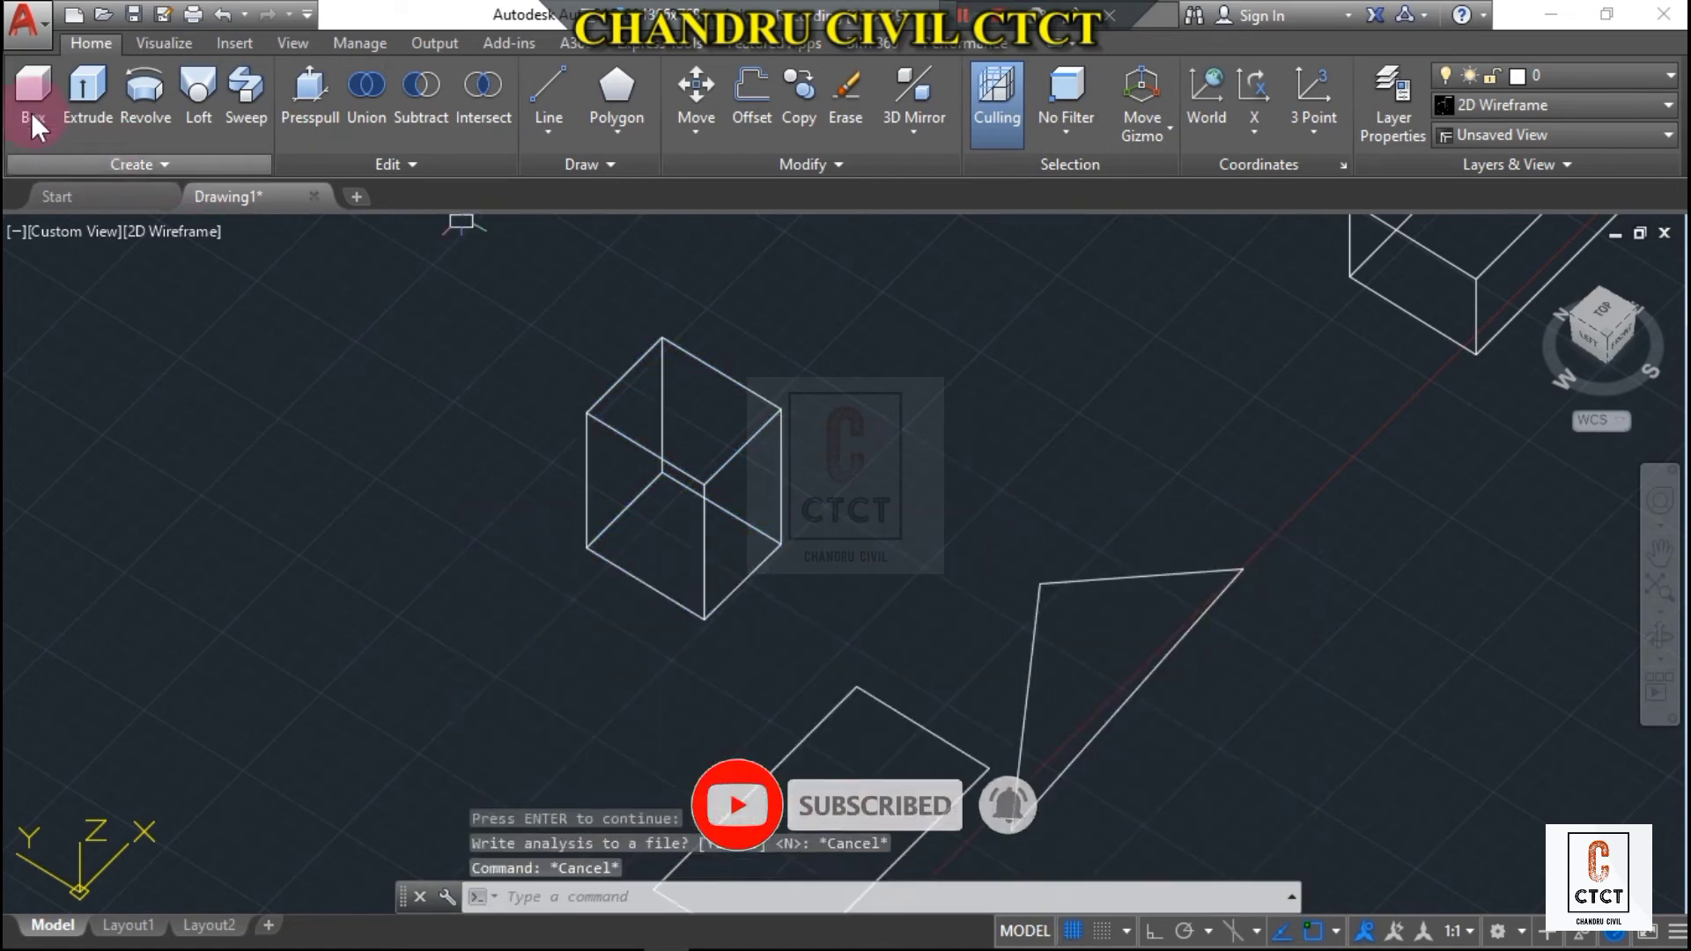
- Run VOLUME (MASSPROP) on the same box again, read its mass properties through to the principal moments, and leave without saving the analysis
type("v")
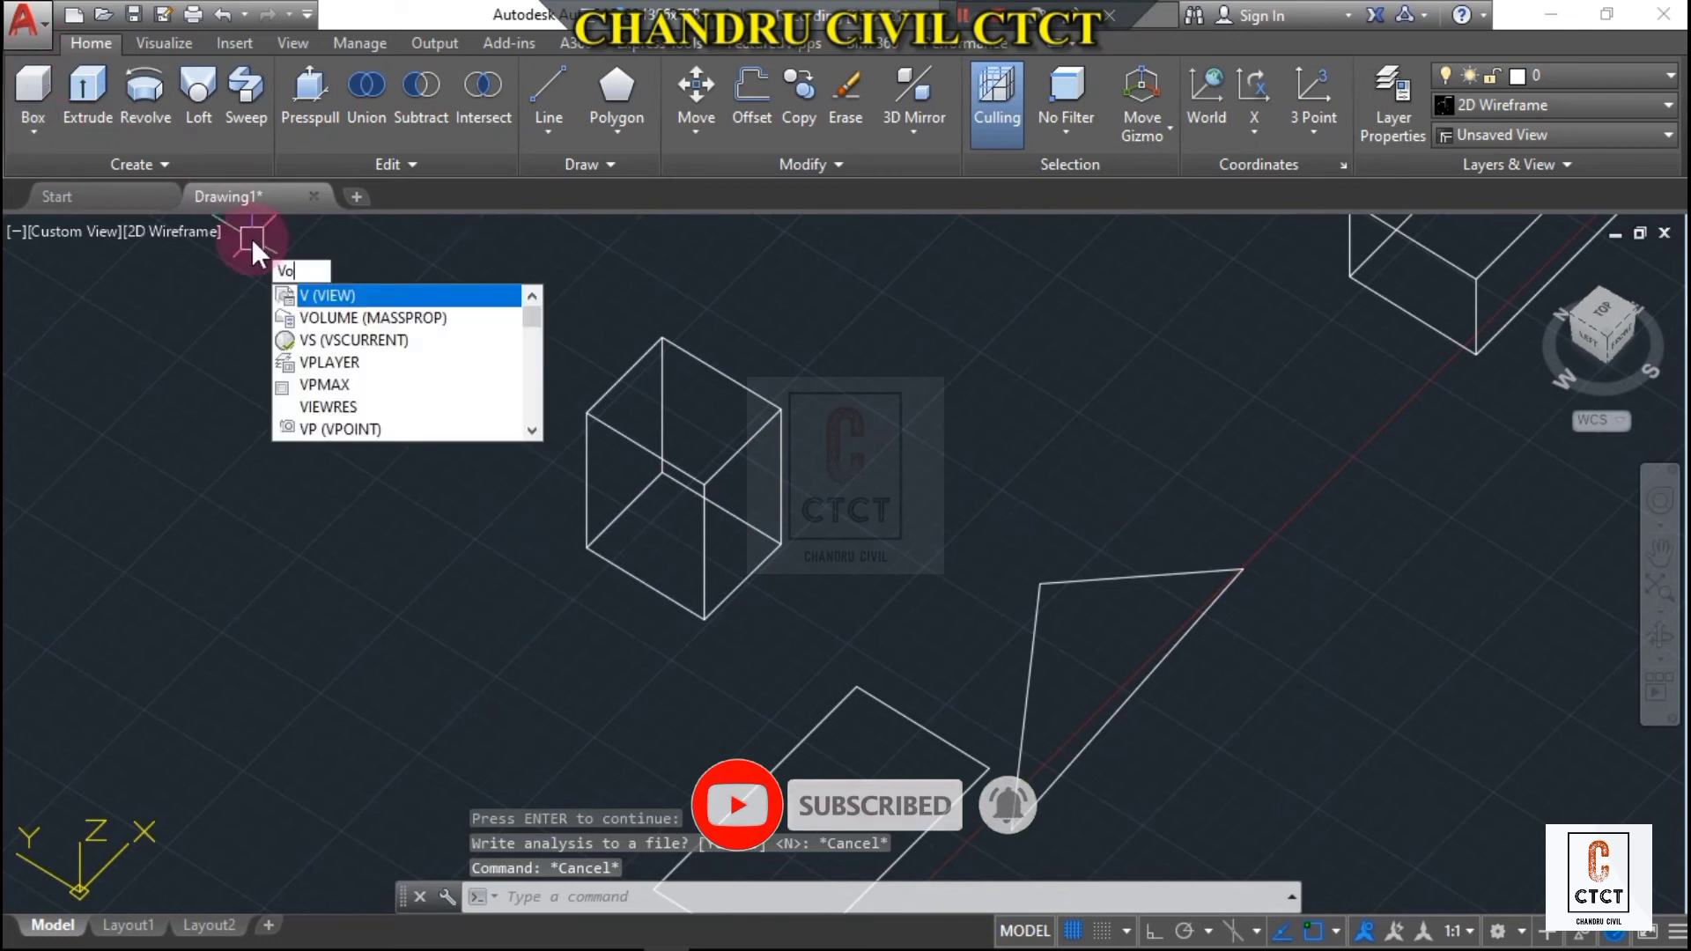
type("ol")
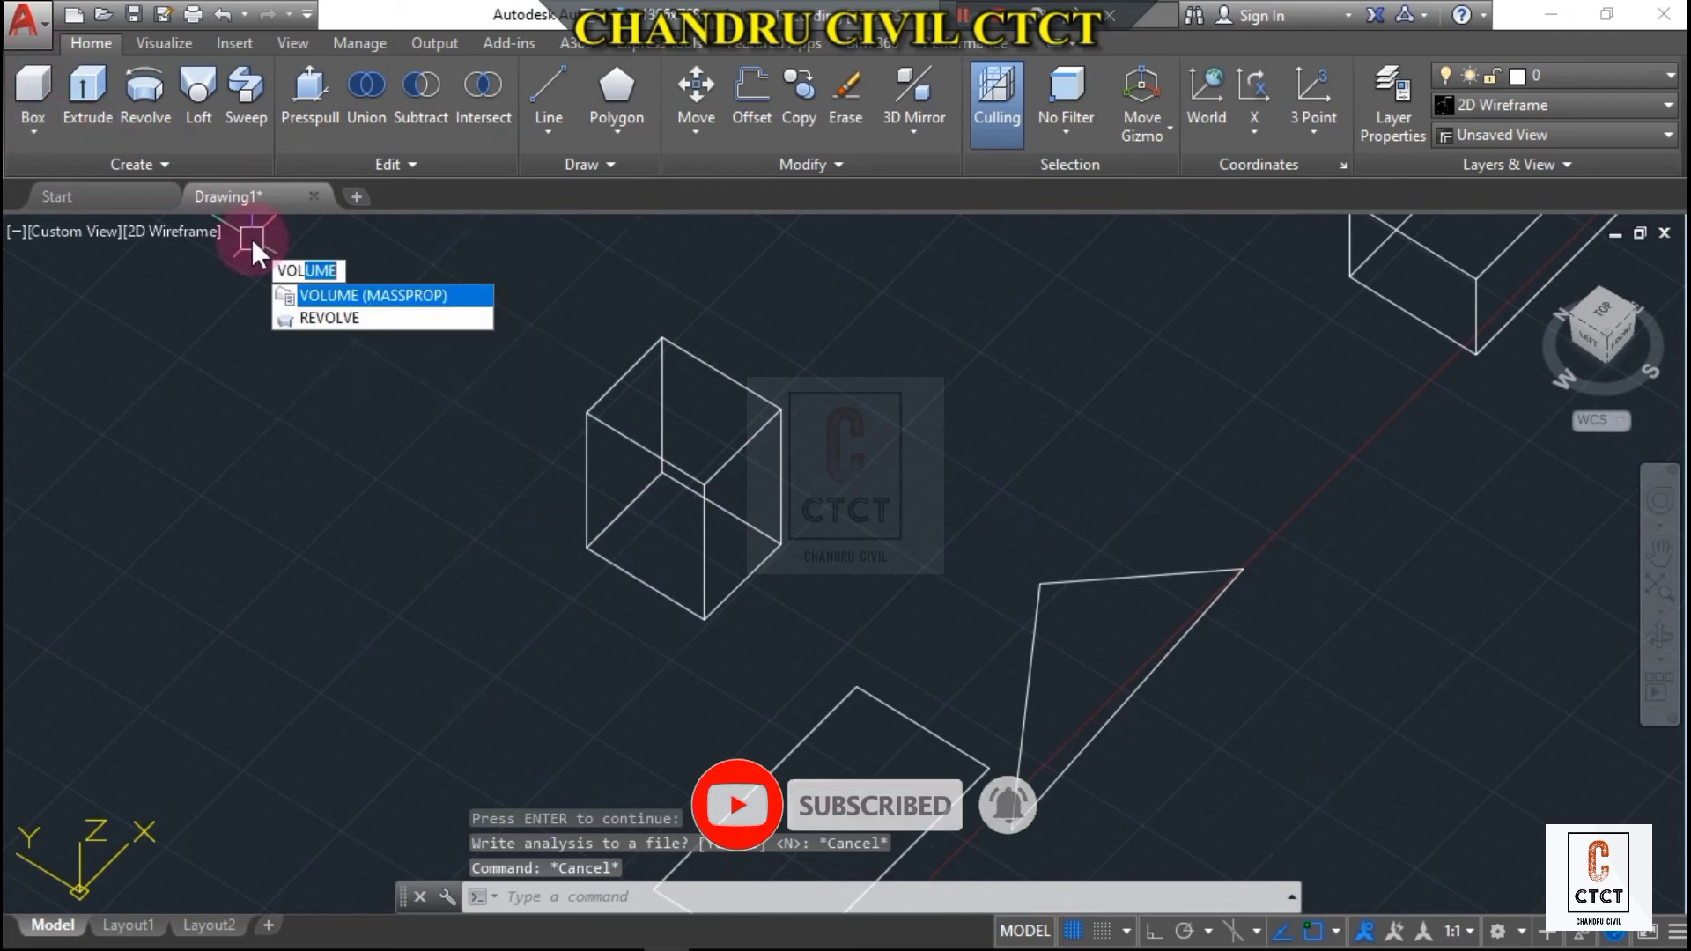
left_click(346, 297)
left_click(719, 471)
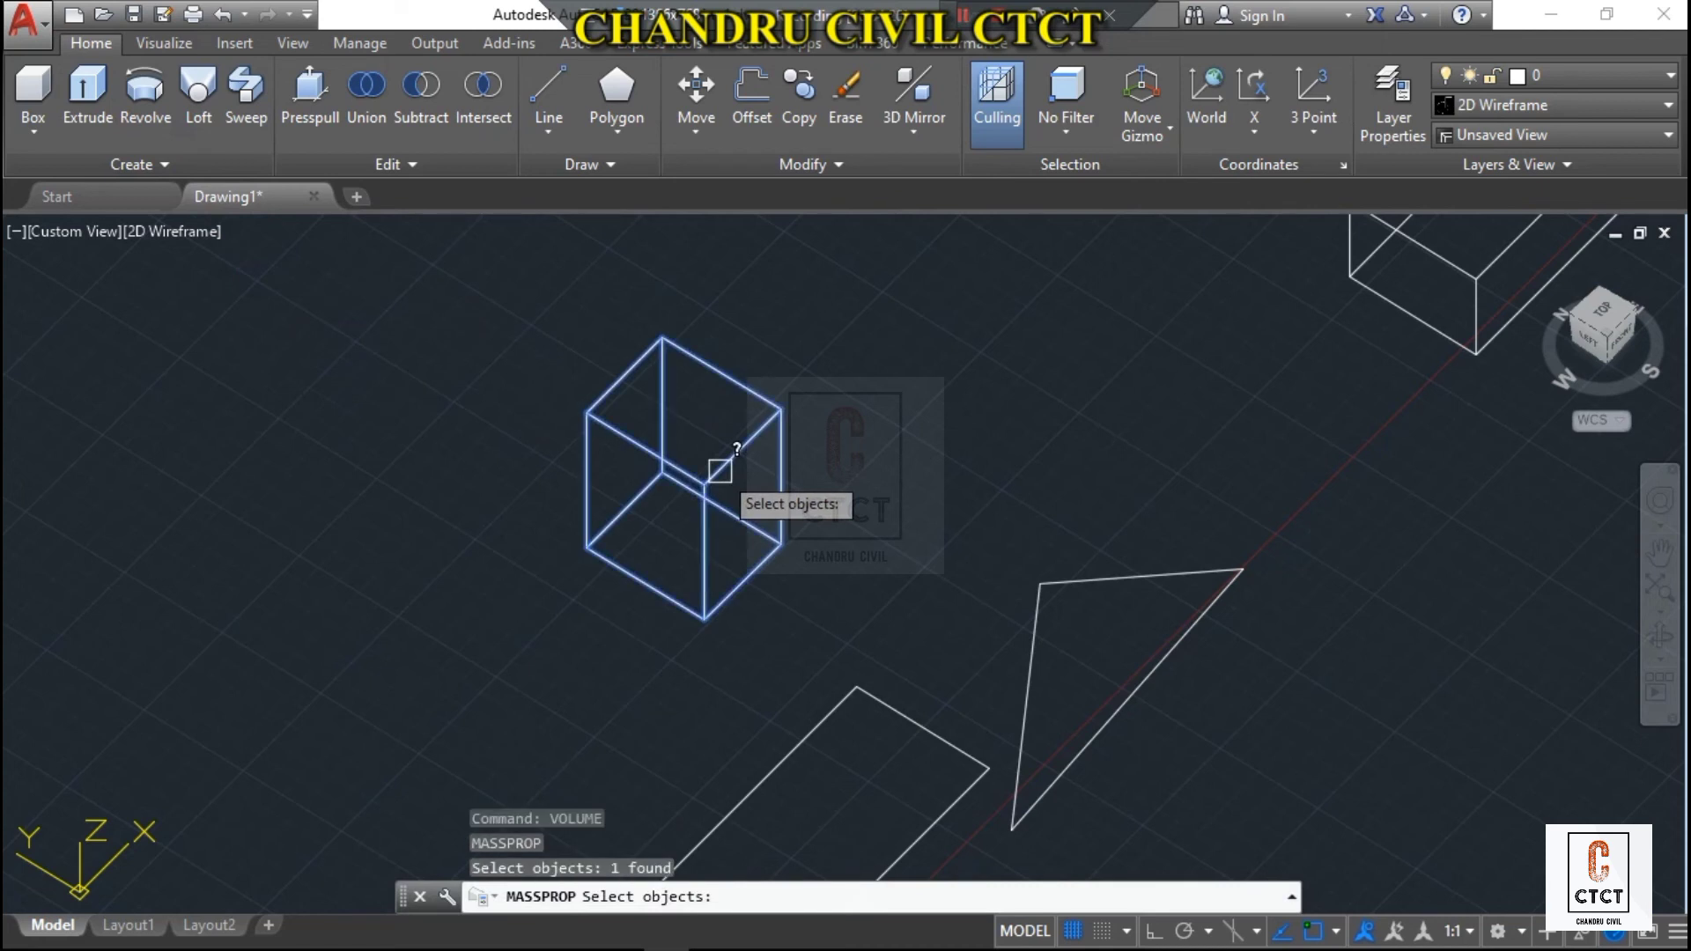
right_click(720, 472)
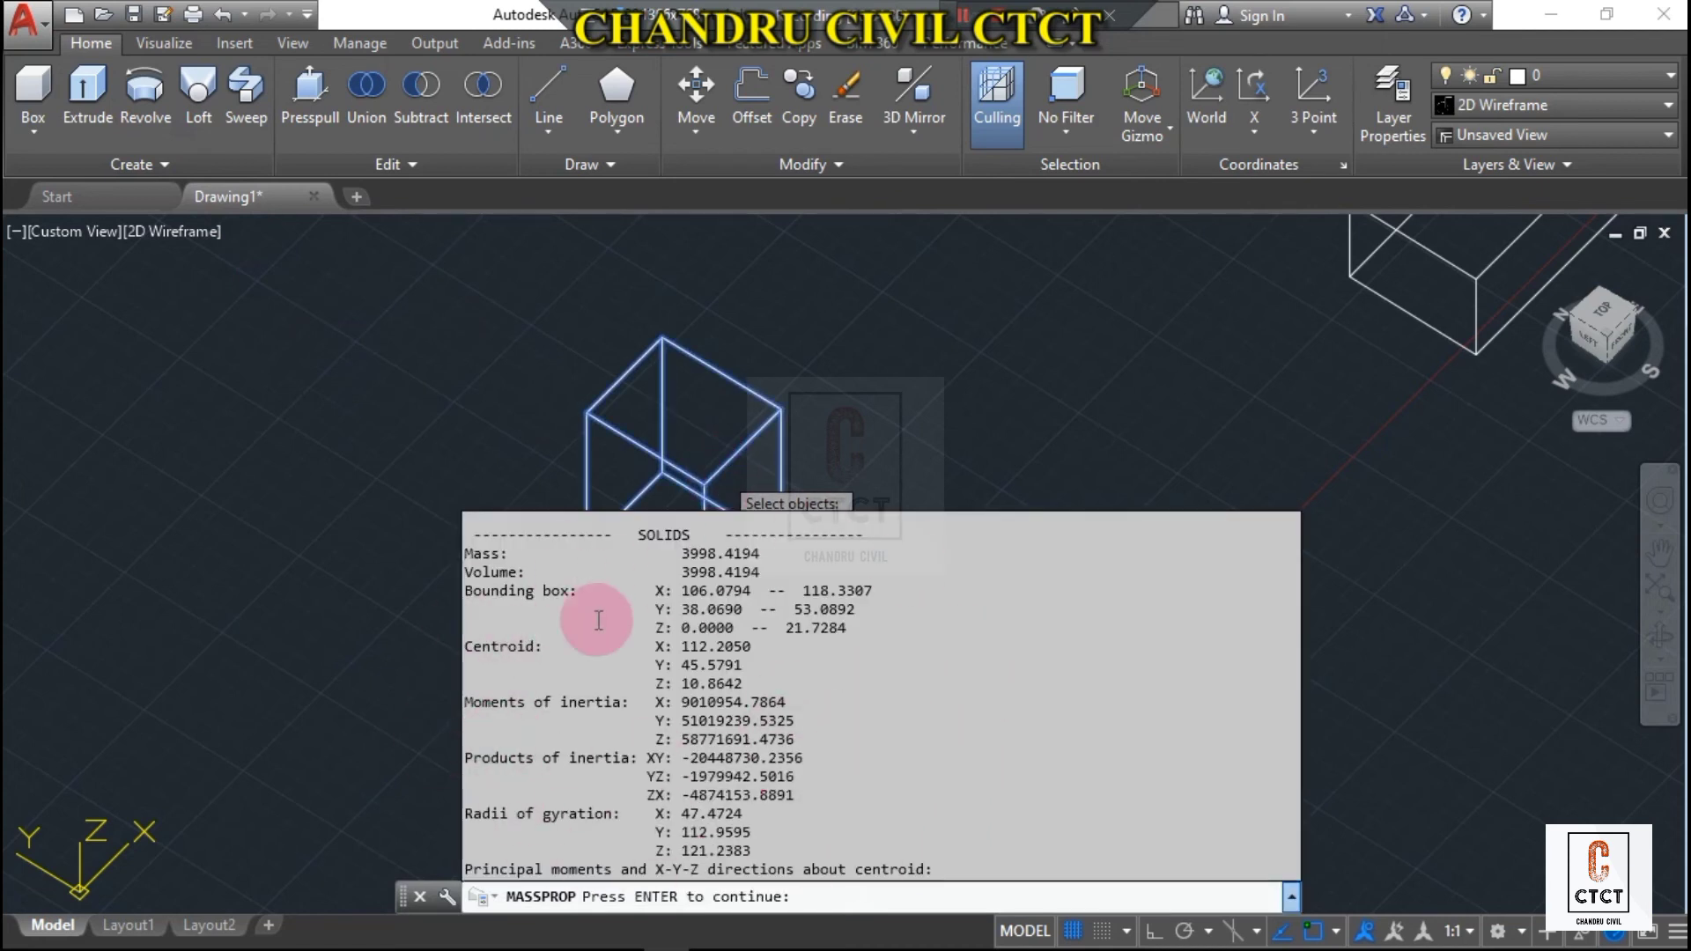
right_click(726, 708)
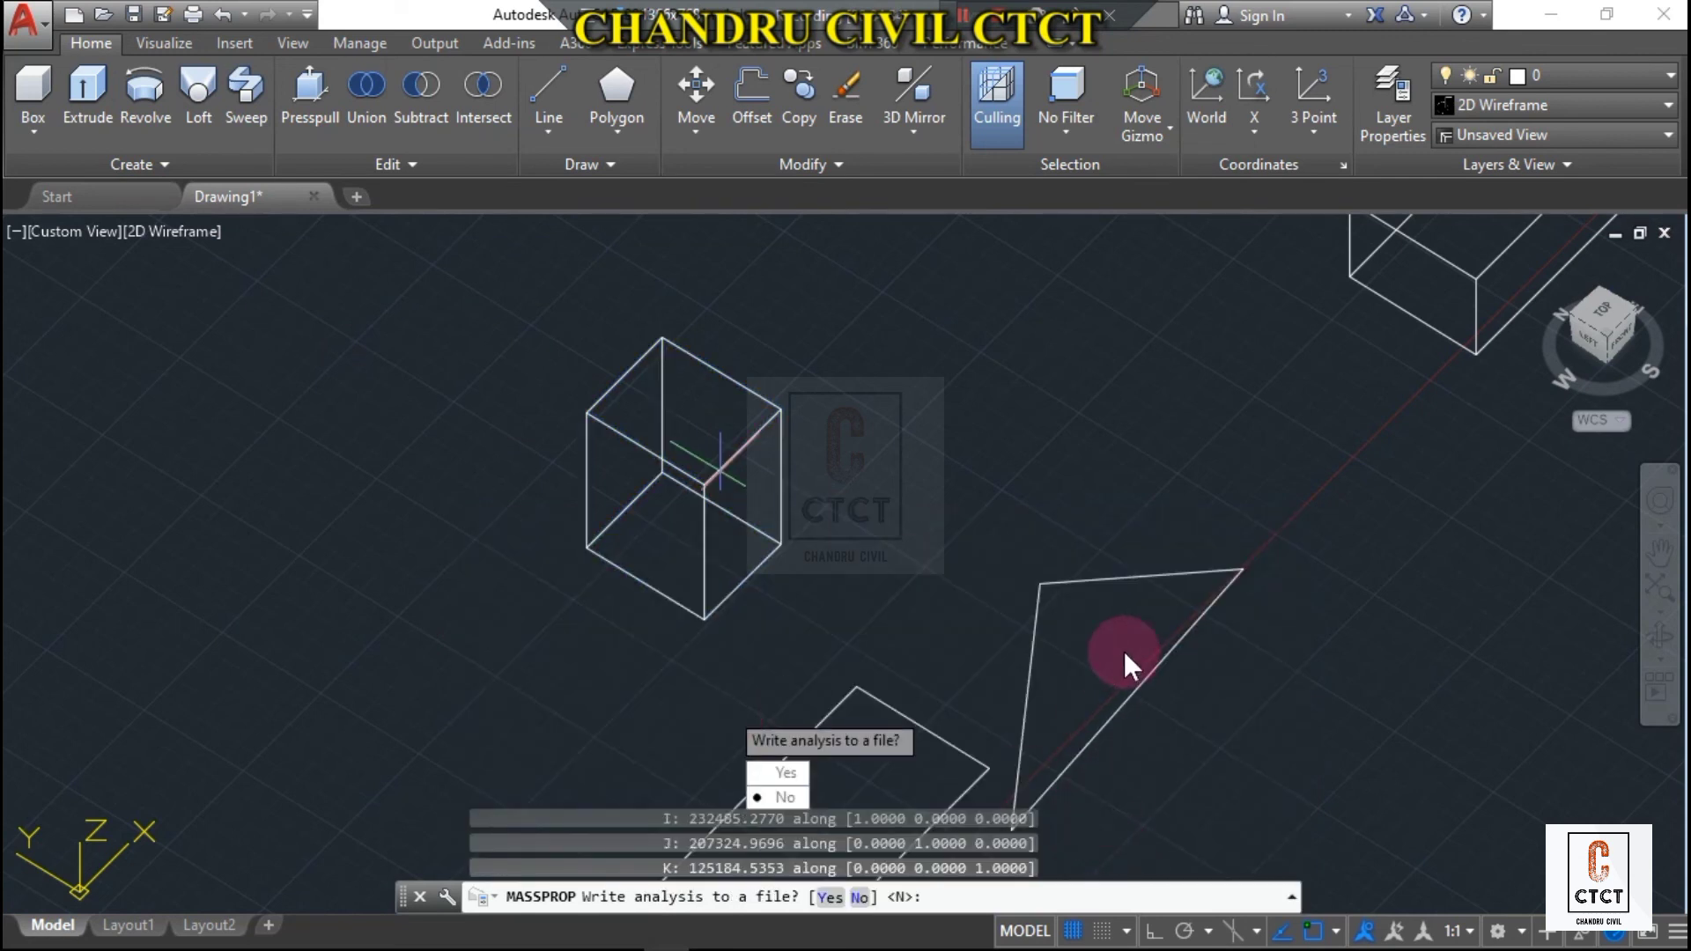
key("Escape")
key("Escape")
key("Escape")
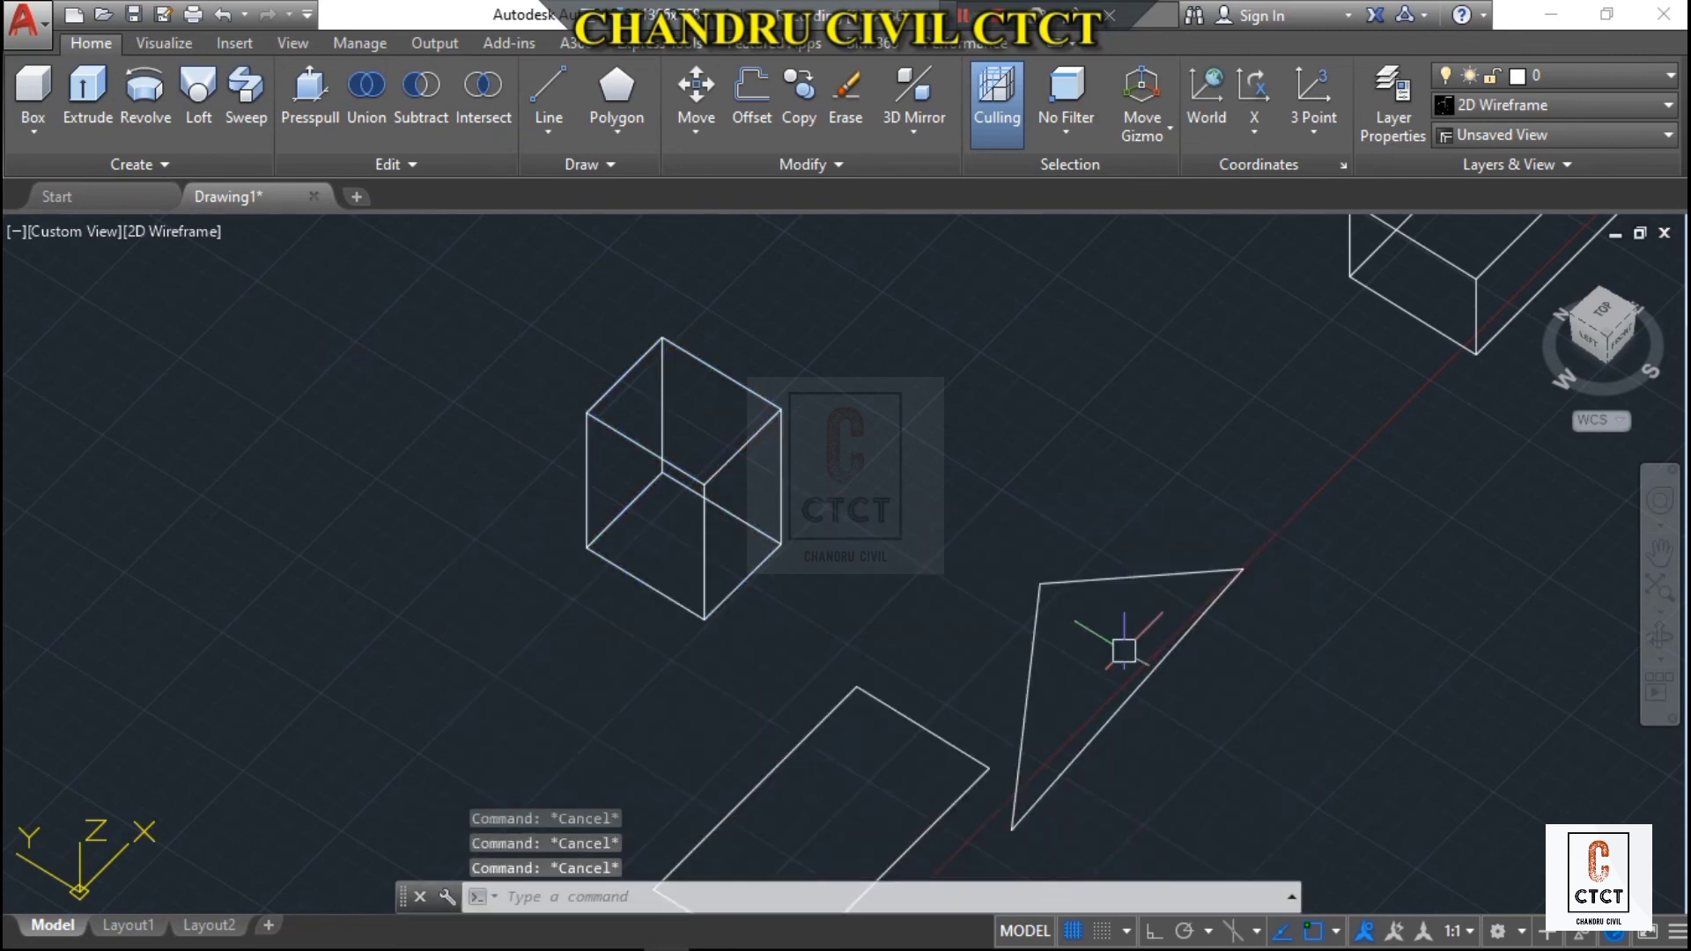